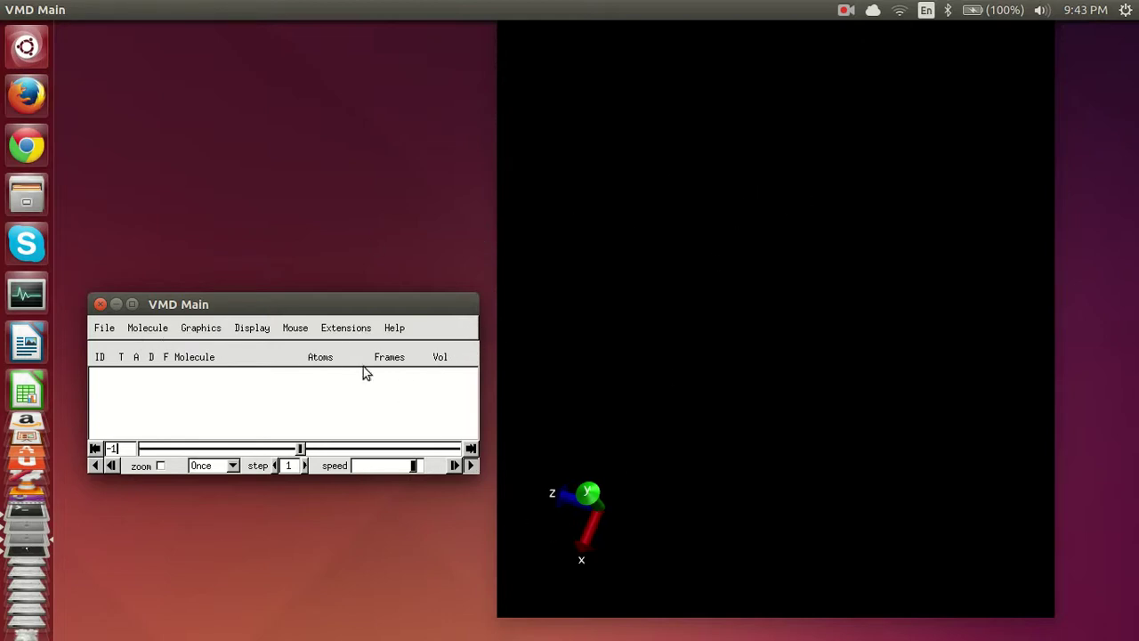
Step: Choose Perspective from the Display menu for the 3D view
left_click(204, 328)
left_click(214, 331)
left_click(254, 329)
mouse_move(295, 328)
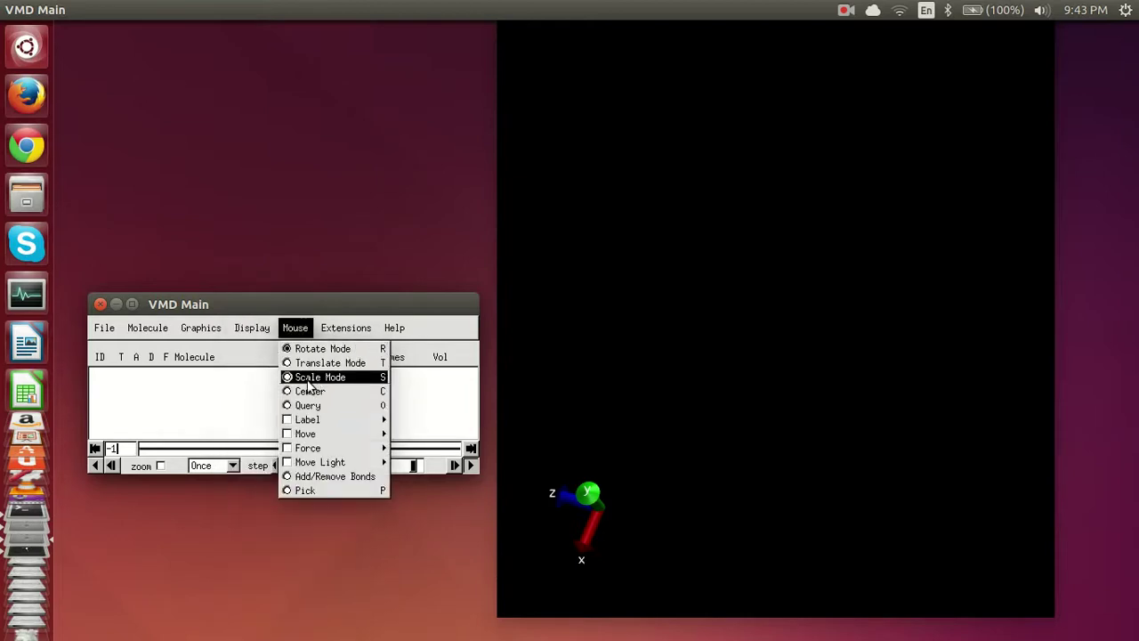
mouse_move(252, 328)
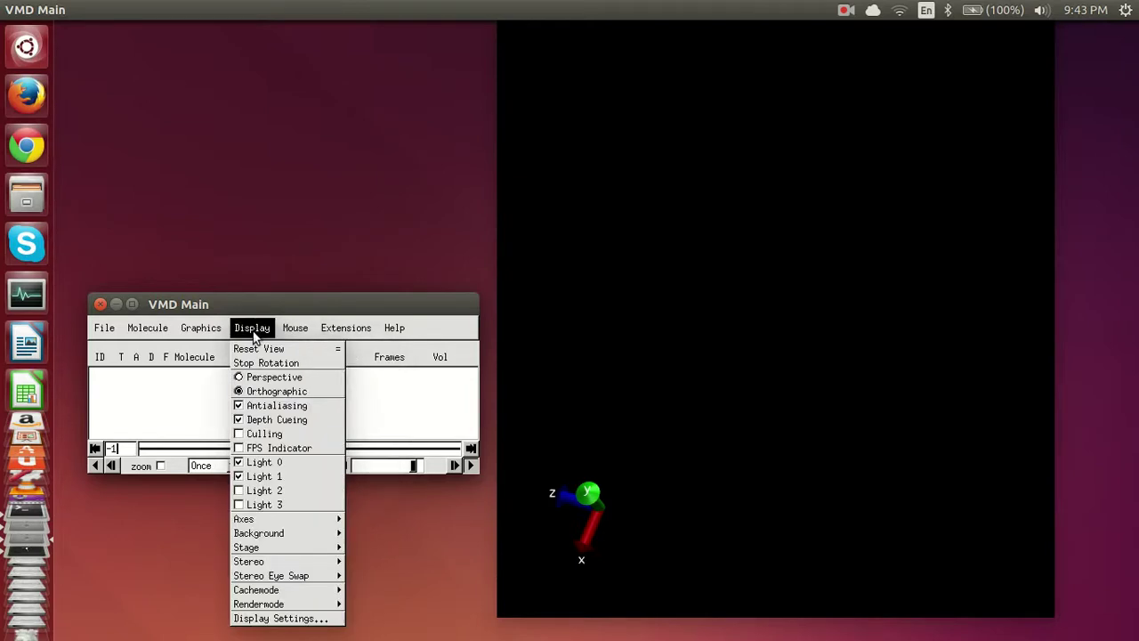
left_click(291, 377)
Step: Check the Display menu again, move the main window higher, and rotate the axes
left_click(252, 328)
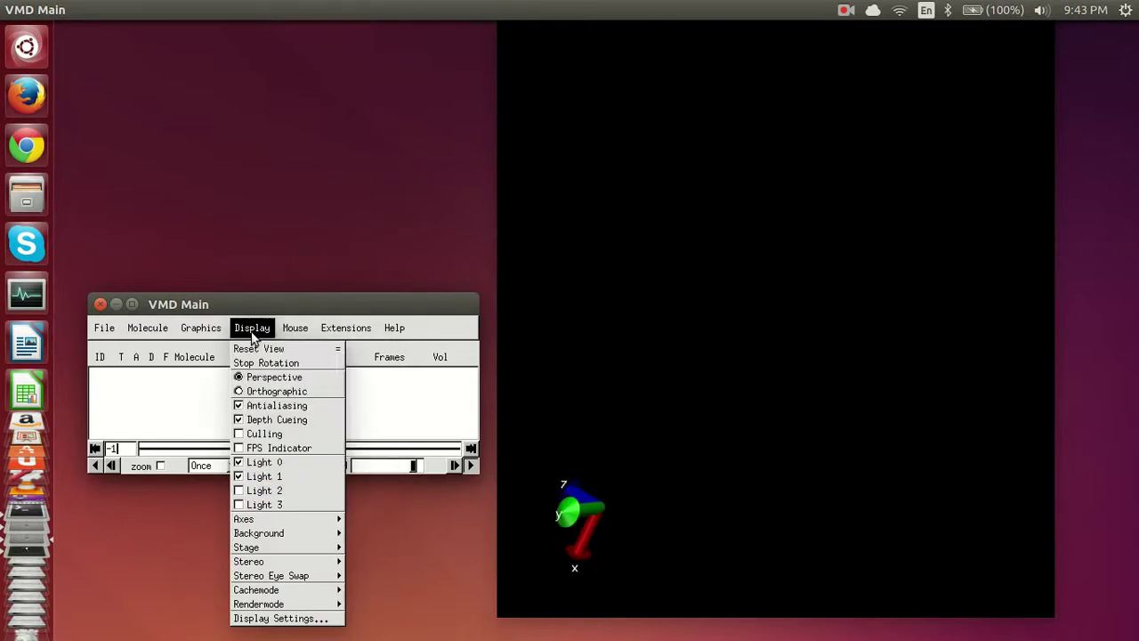
left_click(373, 414)
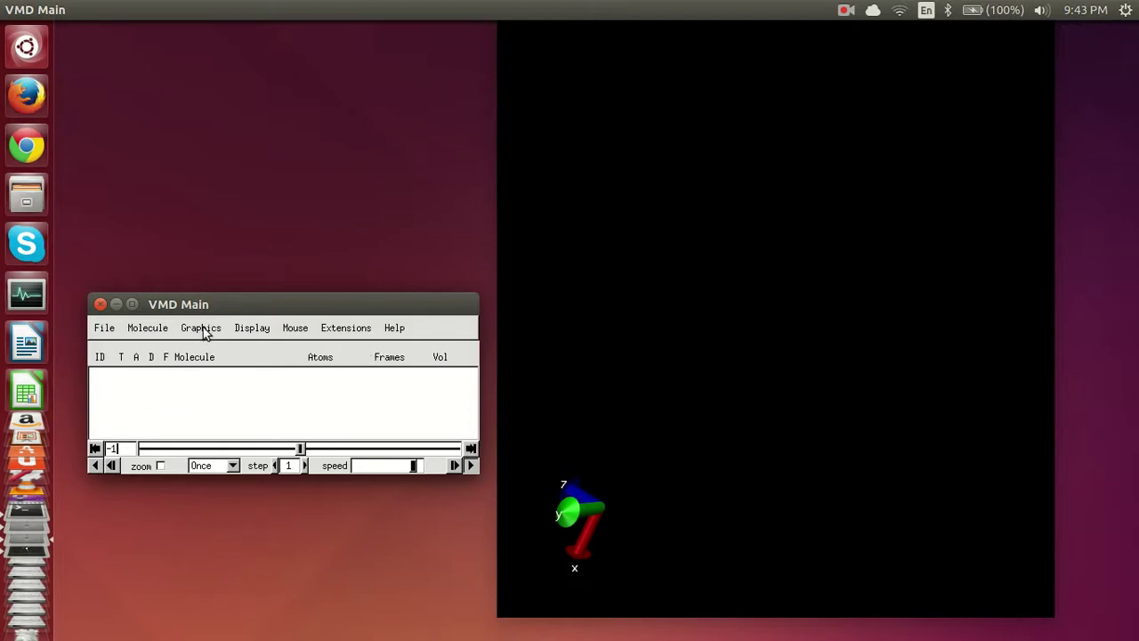
left_click_drag(214, 314, 212, 250)
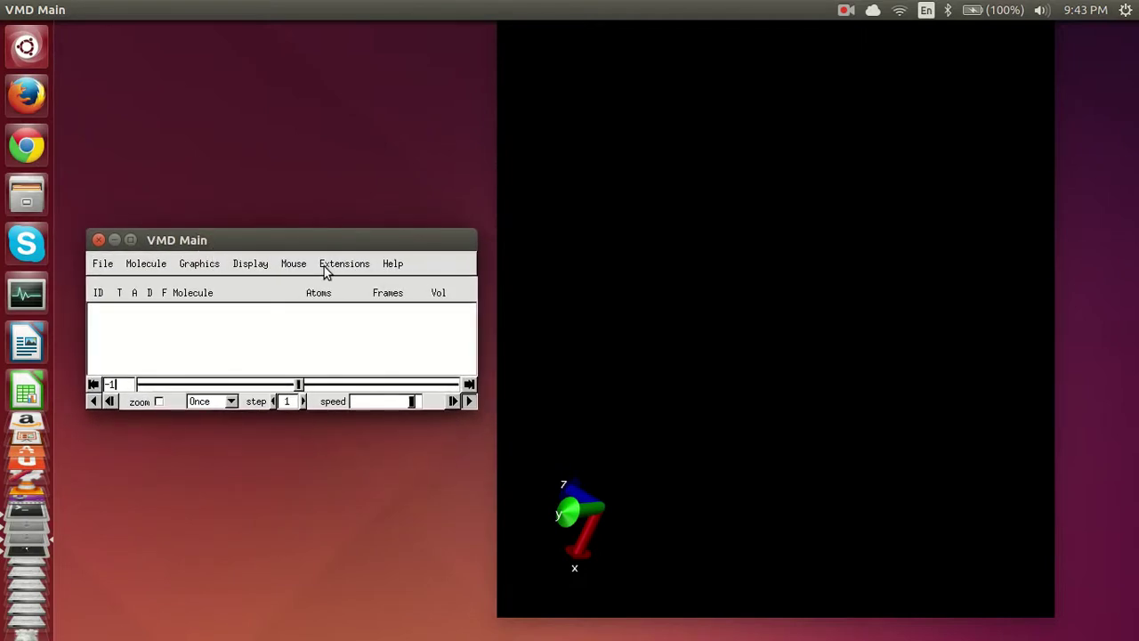
left_click_drag(662, 343, 766, 210)
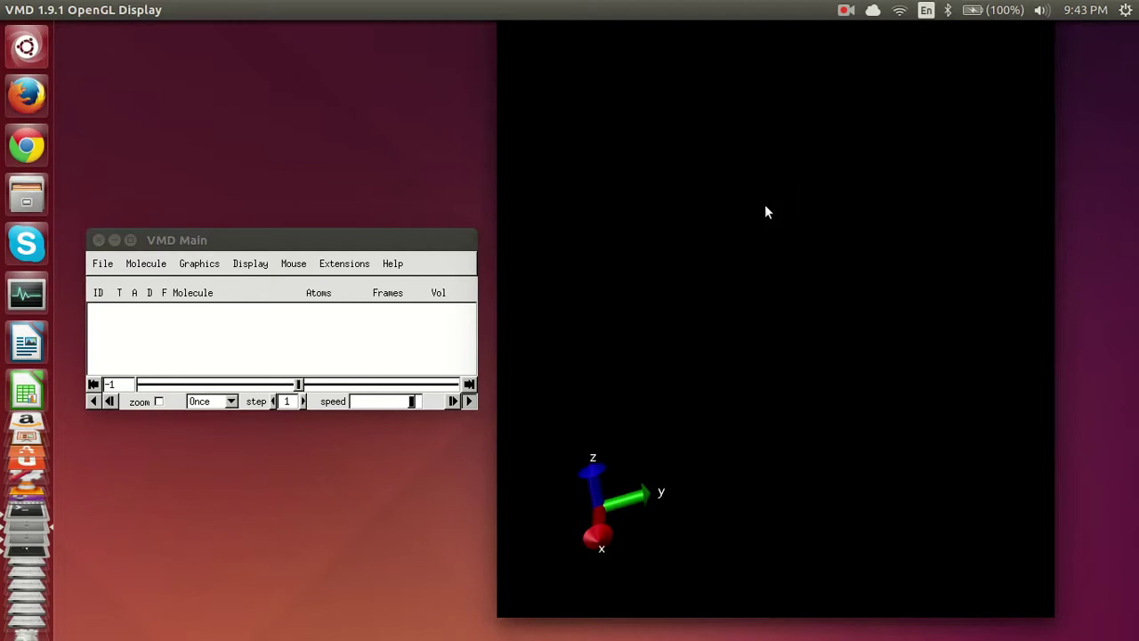
Step: Load 1ubq.pdb via File > New Molecule and rotate the line-drawn ubiquitin structure
left_click(101, 265)
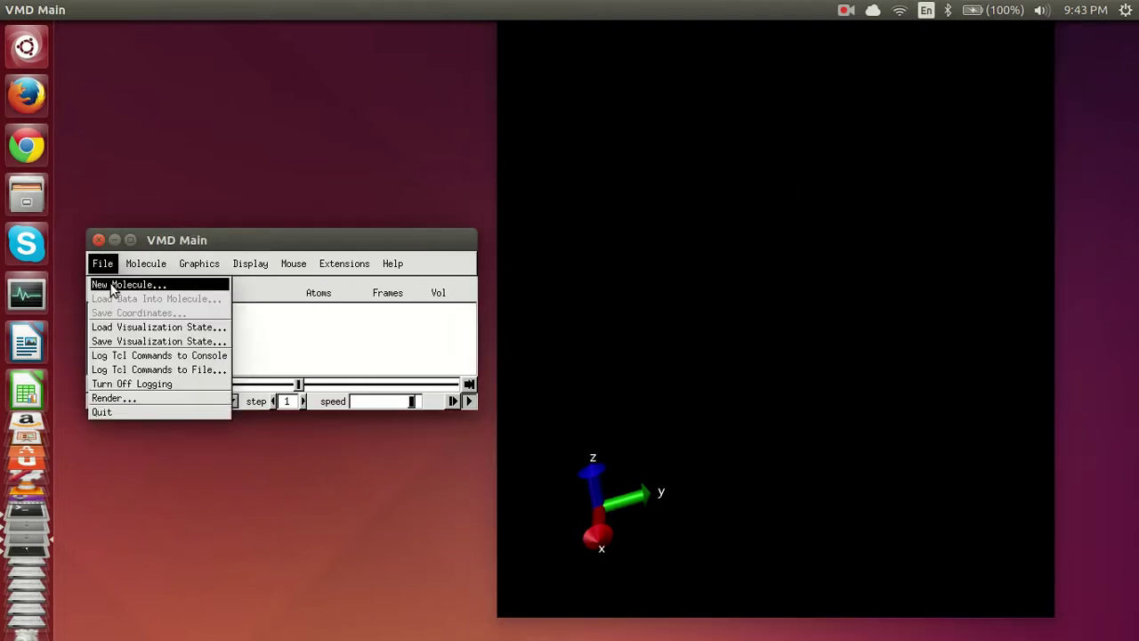
left_click(111, 285)
left_click_drag(252, 96, 254, 58)
left_click(433, 111)
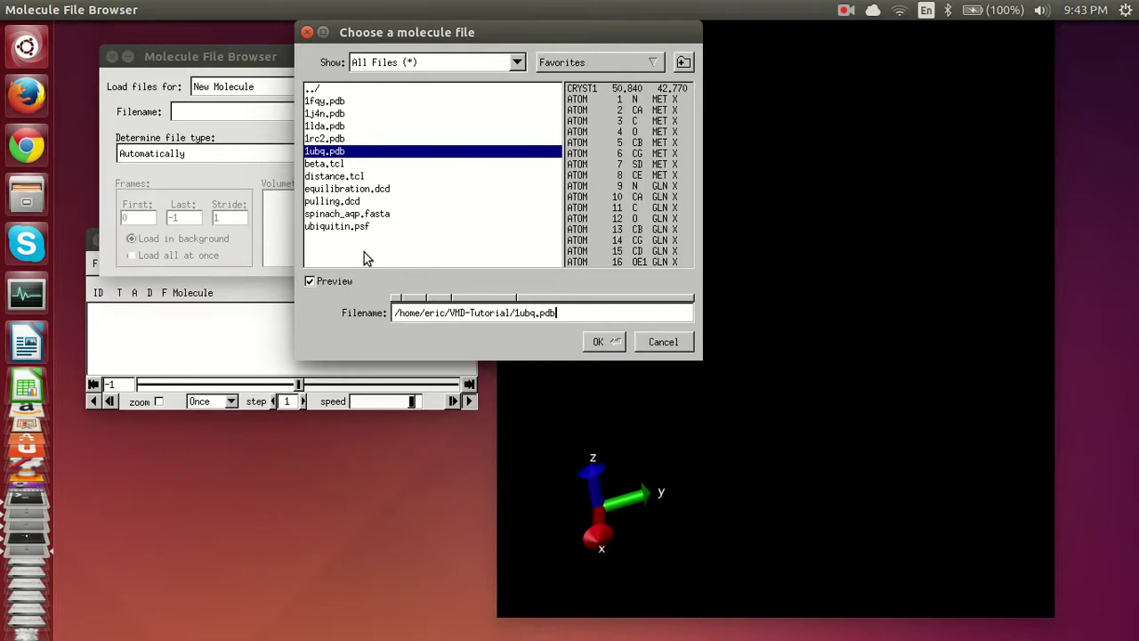
double_click(335, 154)
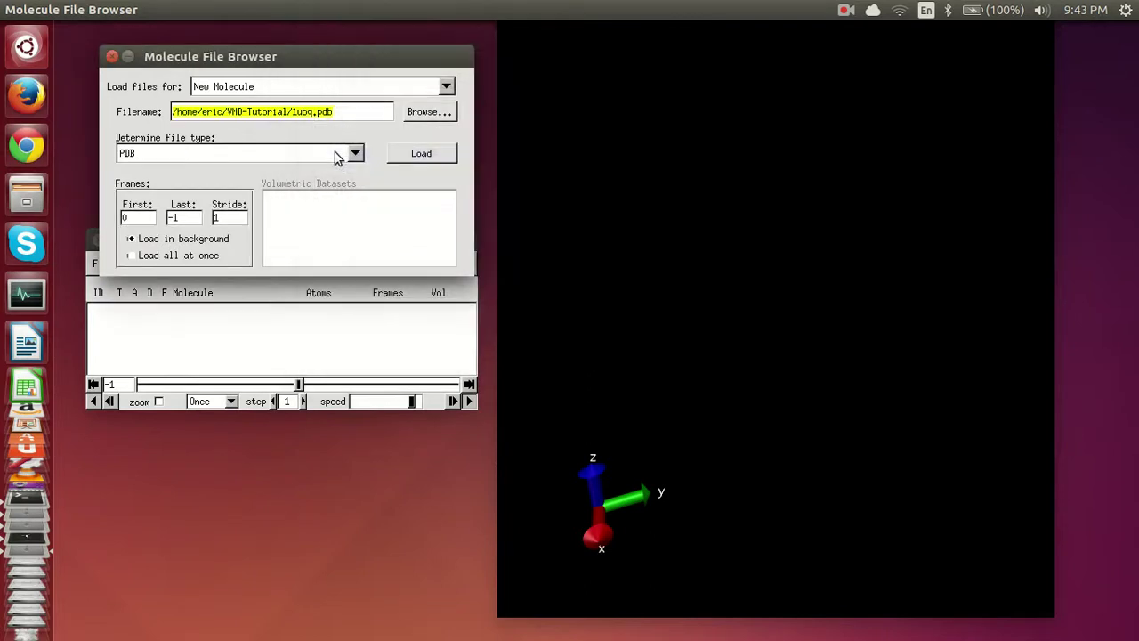
left_click(423, 154)
left_click_drag(735, 283, 735, 352)
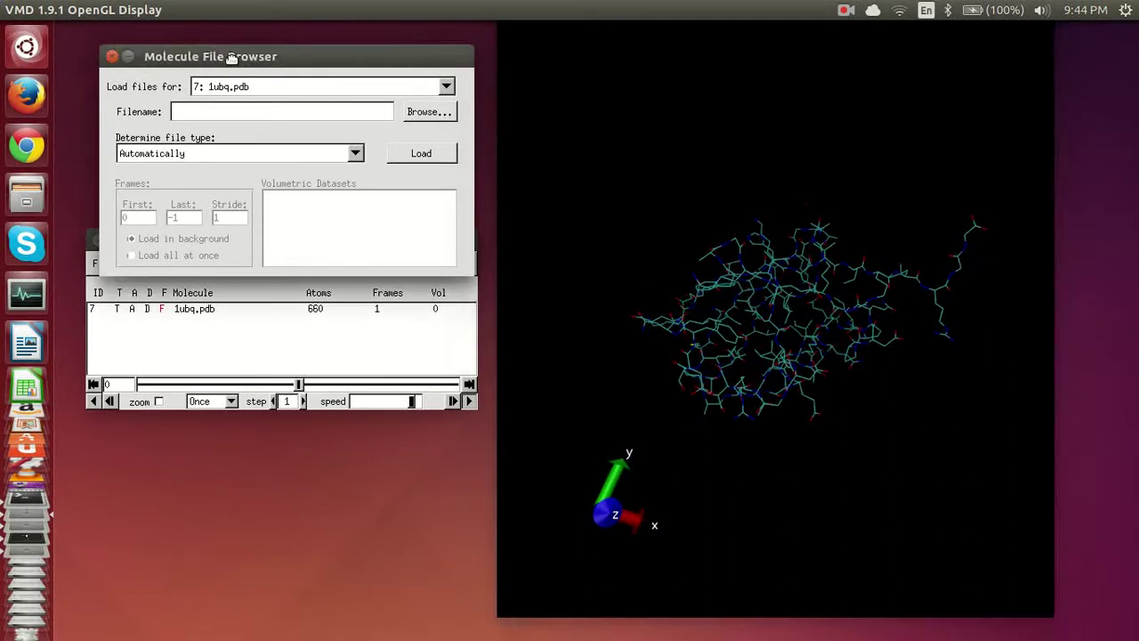
Step: Delete the 1ubq.pdb molecule from the molecule list
left_click_drag(129, 67, 128, 45)
left_click(188, 312)
right_click(189, 313)
left_click(229, 404)
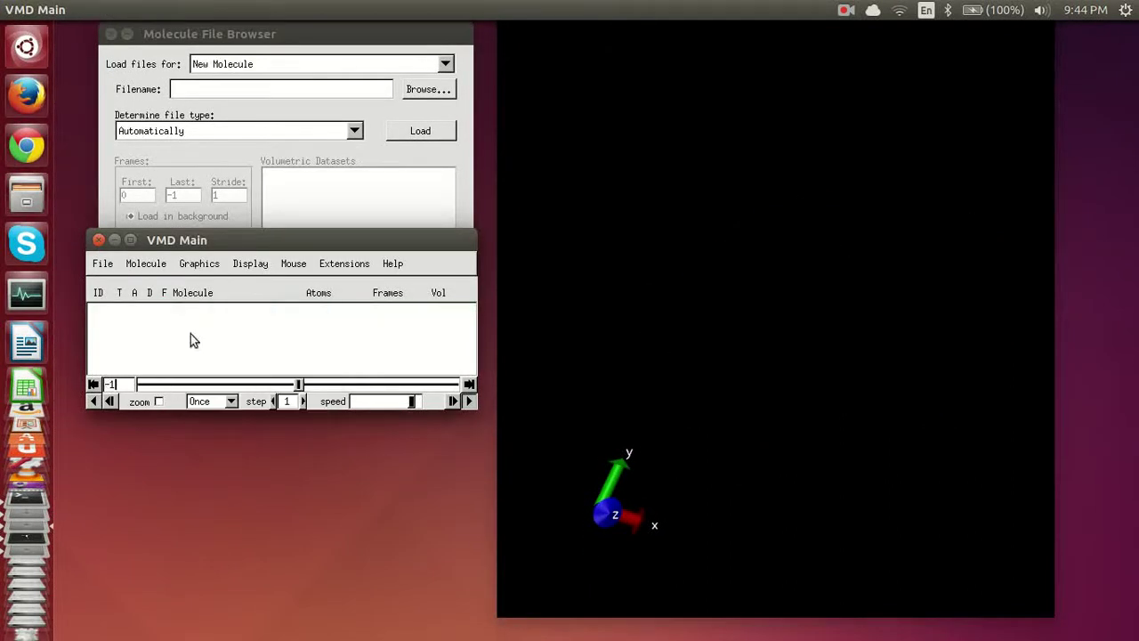
Step: Load ubiquitin.psf as a new molecule and rotate the view
left_click(103, 264)
left_click(124, 283)
left_click(430, 113)
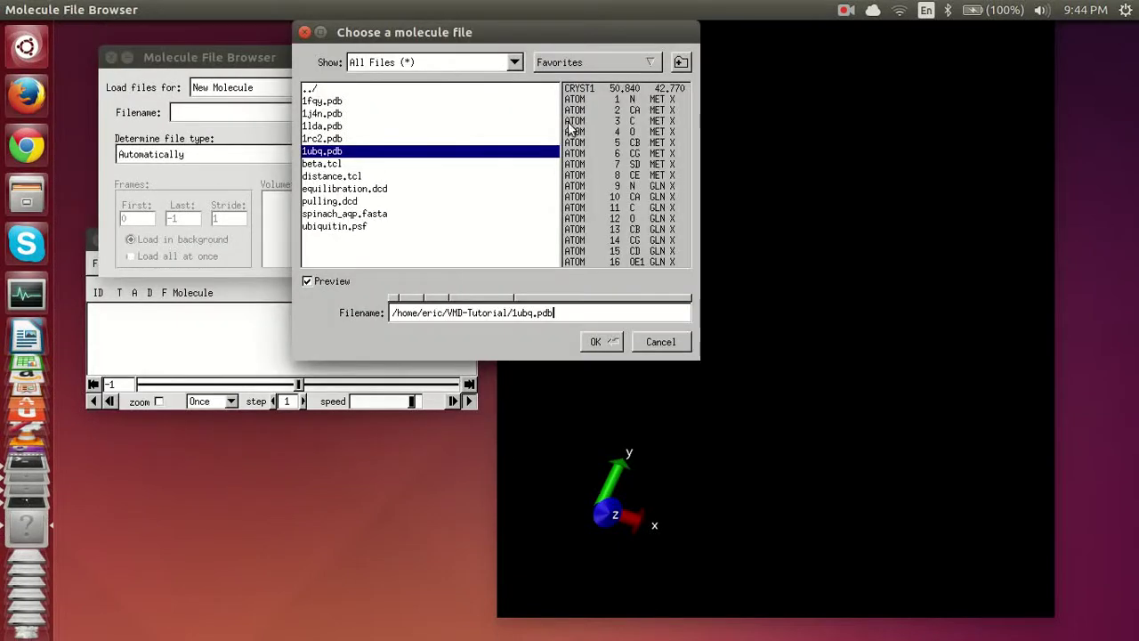
double_click(356, 239)
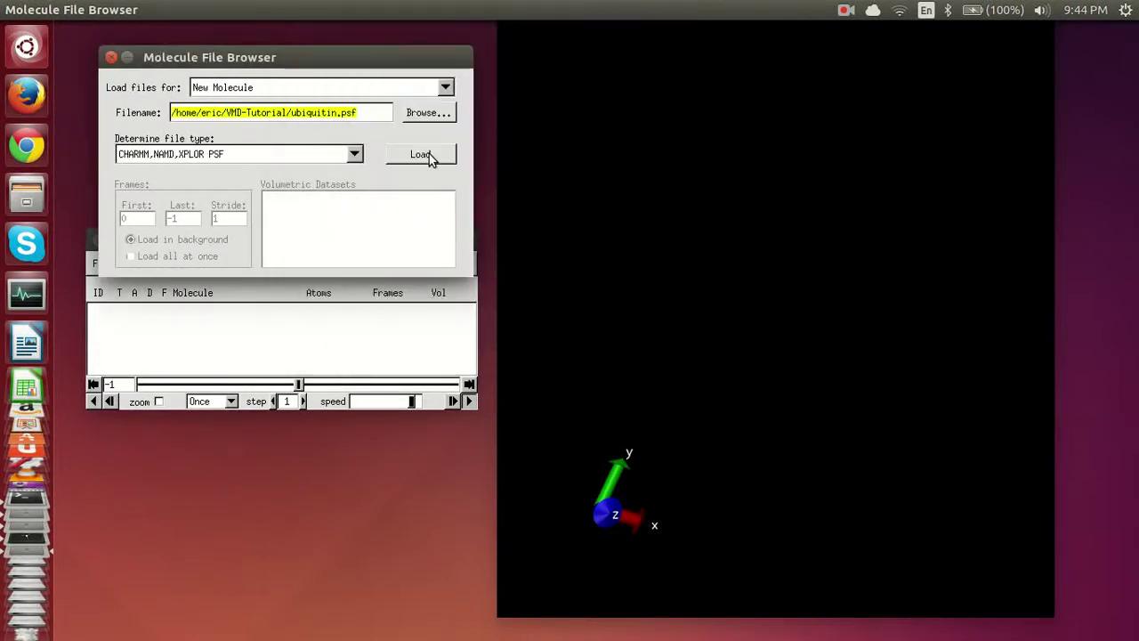
left_click(426, 155)
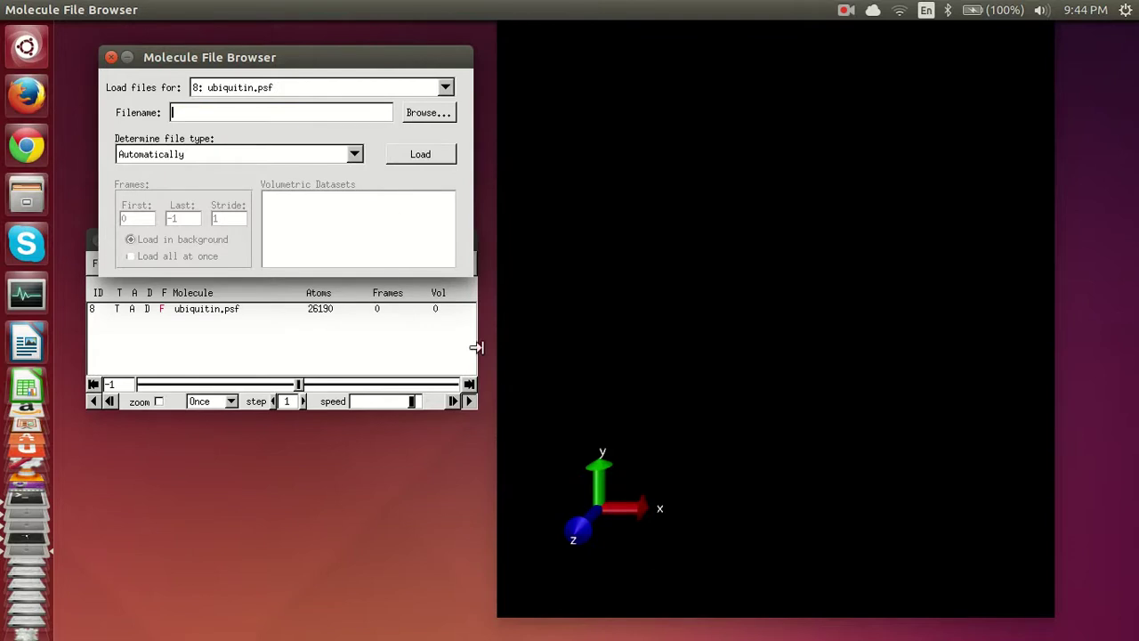
mouse_move(753, 338)
left_mouse_down()
mouse_move(743, 343)
mouse_move(782, 328)
mouse_move(709, 340)
mouse_move(732, 338)
mouse_move(747, 319)
left_mouse_up()
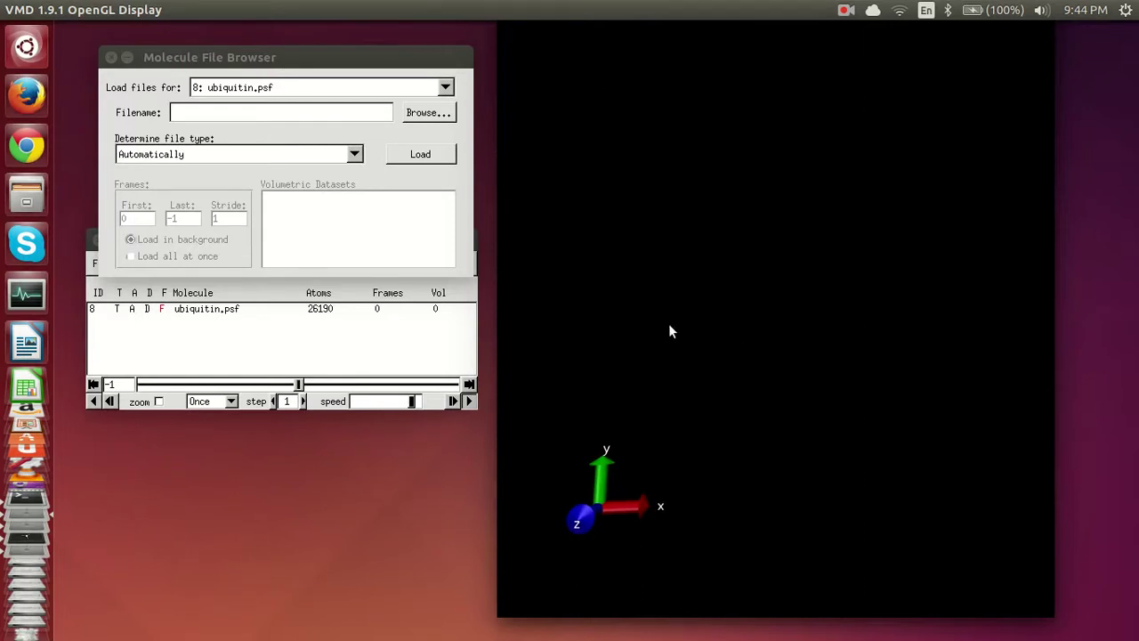
Step: Add the pulling.dcd trajectory to ubiquitin.psf, giving 100 frames
left_click(424, 113)
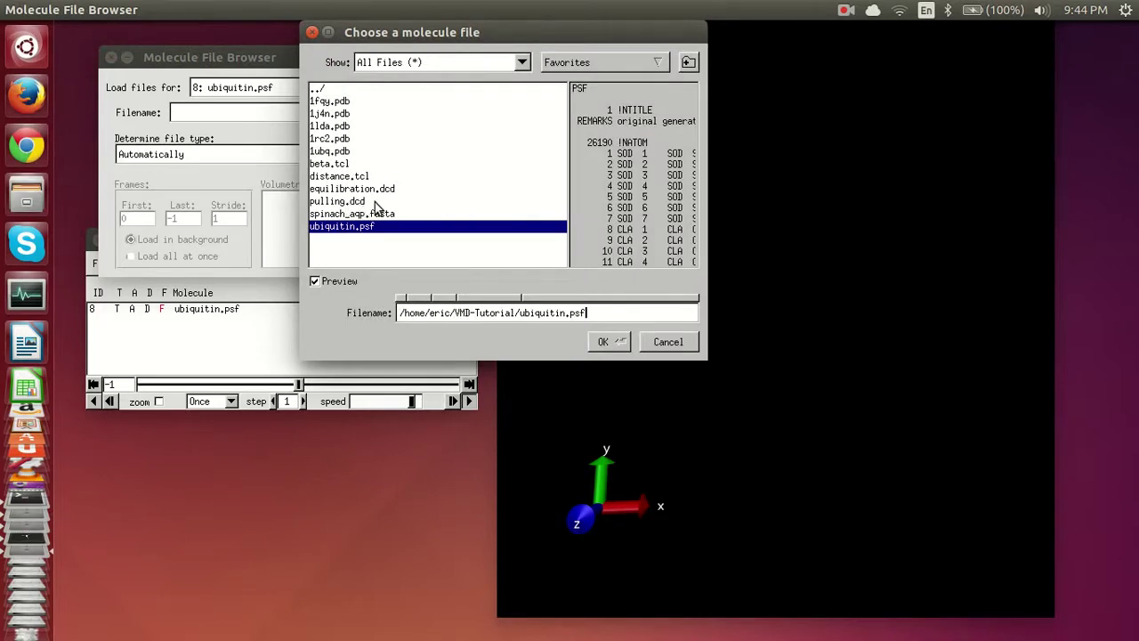
double_click(347, 201)
left_click(434, 156)
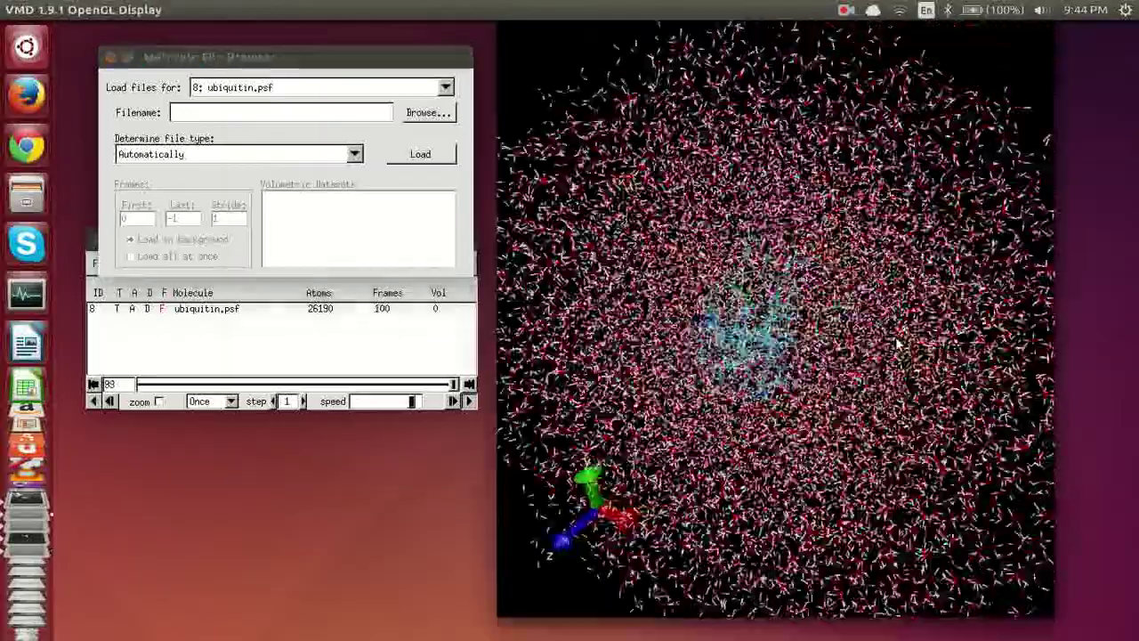
Step: Rewind the ubiquitin.psf trajectory to frame 0 and start playback
left_click_drag(895, 333, 627, 334)
scroll(756, 374, "down", 5)
left_click(398, 342)
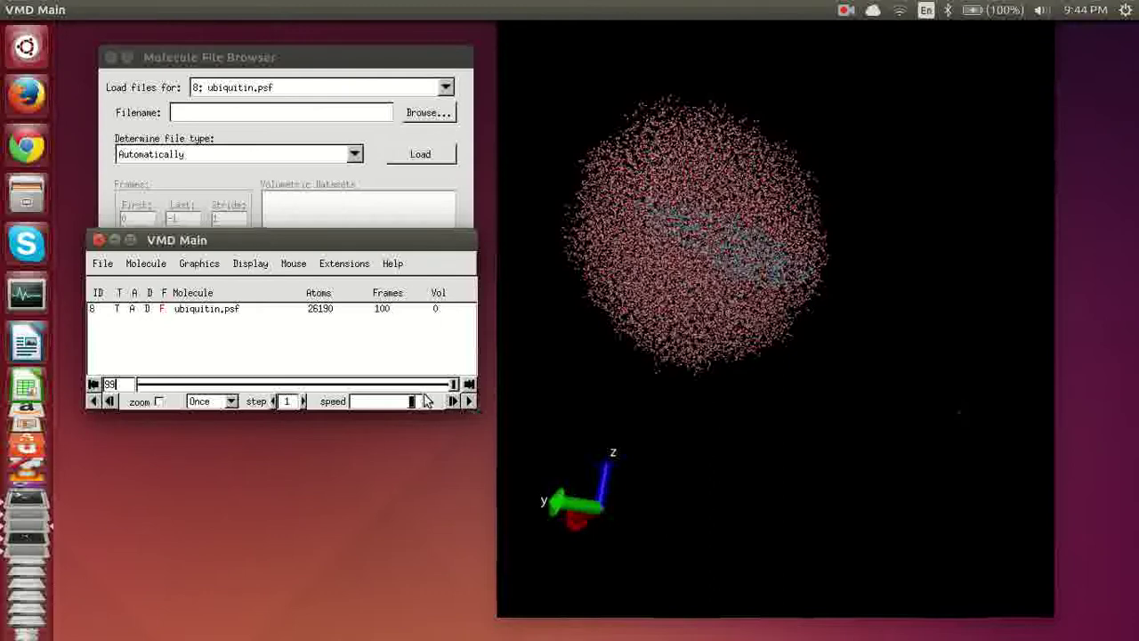
left_click_drag(453, 384, 95, 402)
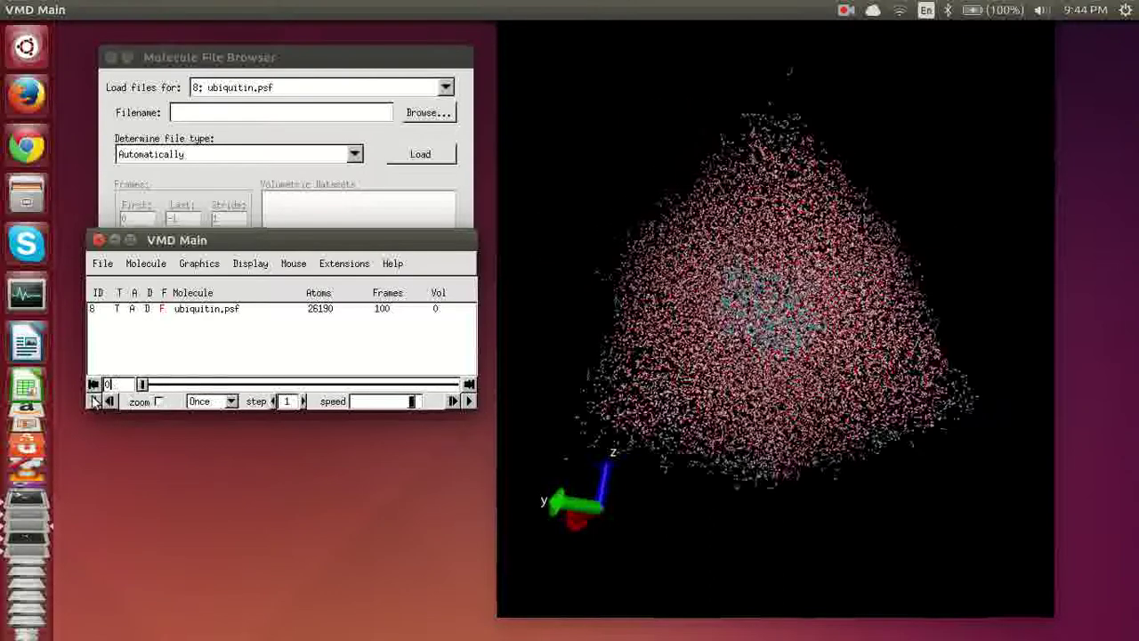
left_click(469, 401)
Step: Speed up playback and switch the playback mode from Once to Loop
left_click_drag(768, 345, 847, 431)
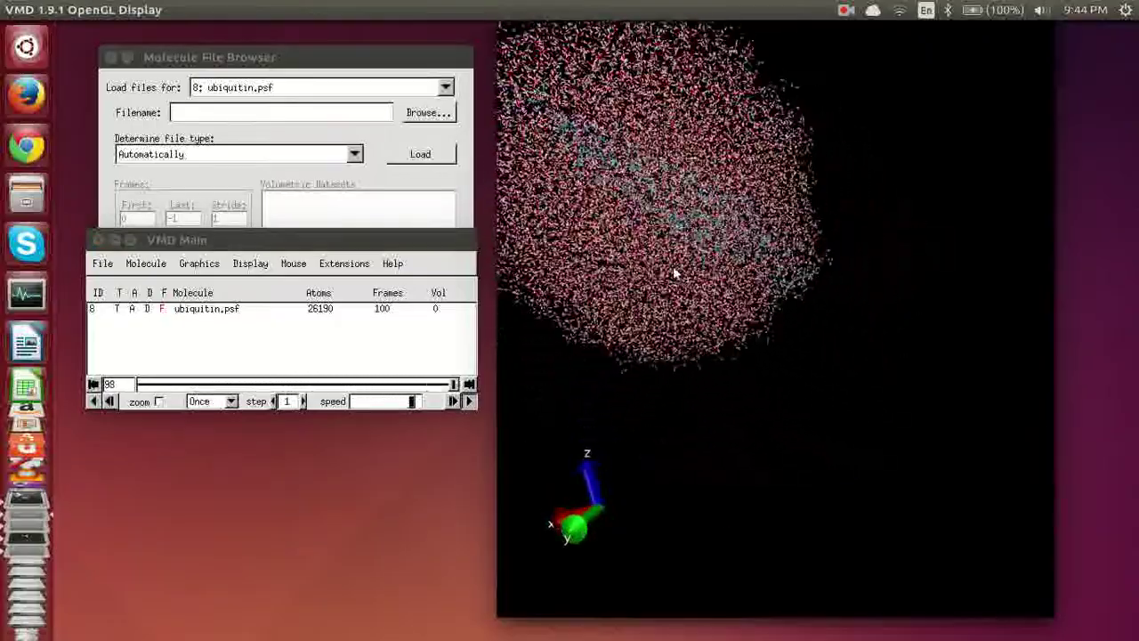
left_click(425, 403)
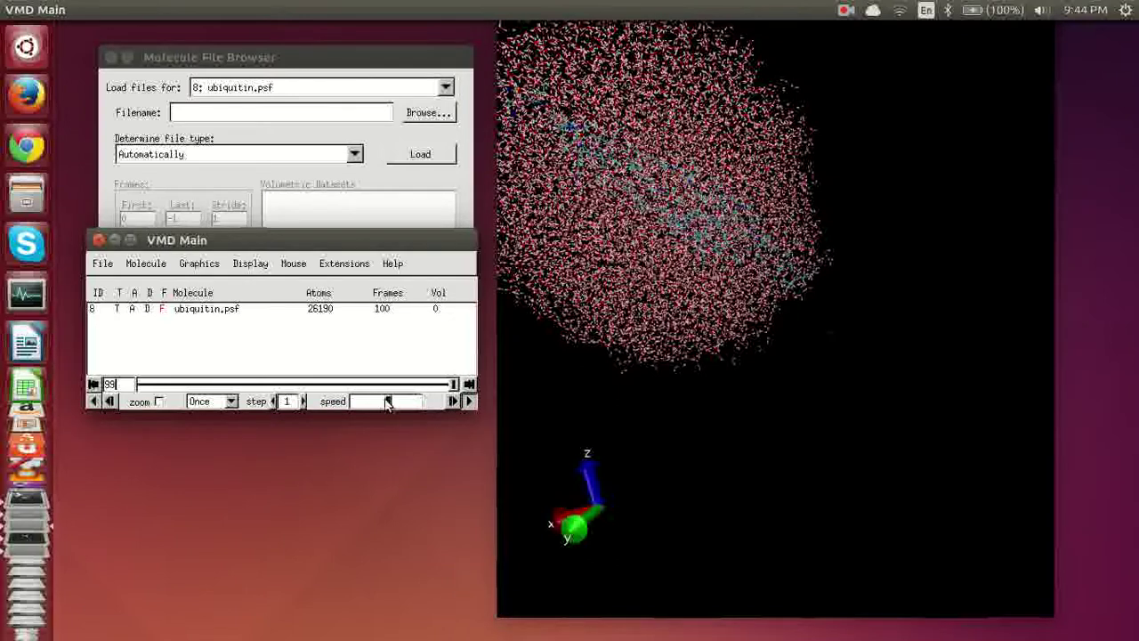
left_click(230, 402)
left_click(199, 415)
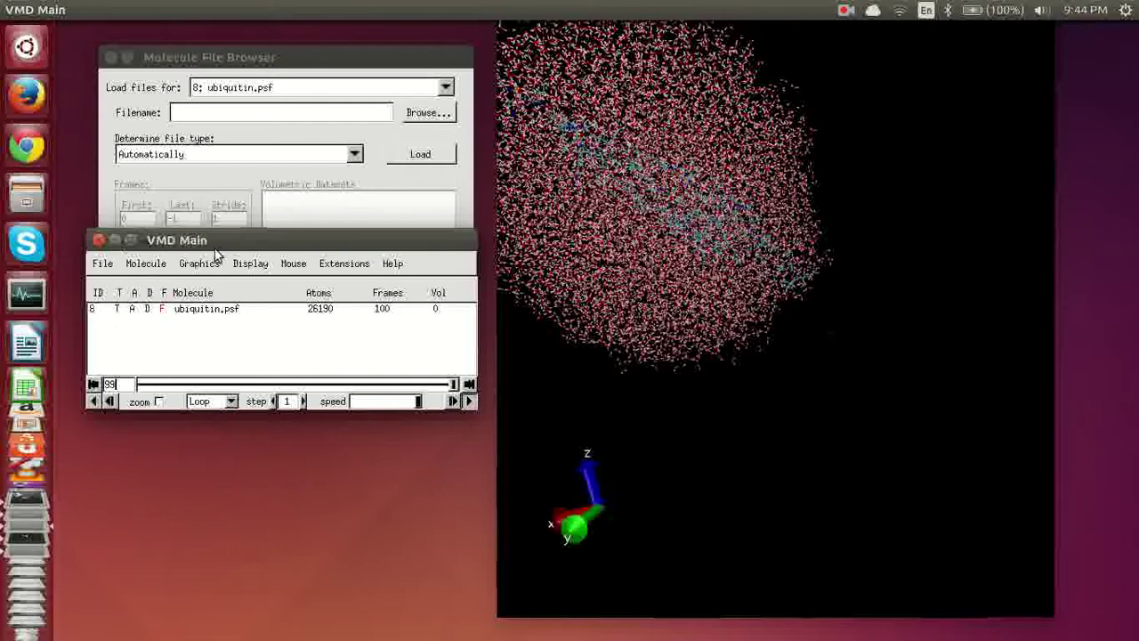
left_click_drag(218, 250, 212, 290)
Step: Delete the ubiquitin.psf molecule
left_click(222, 355)
right_click(222, 355)
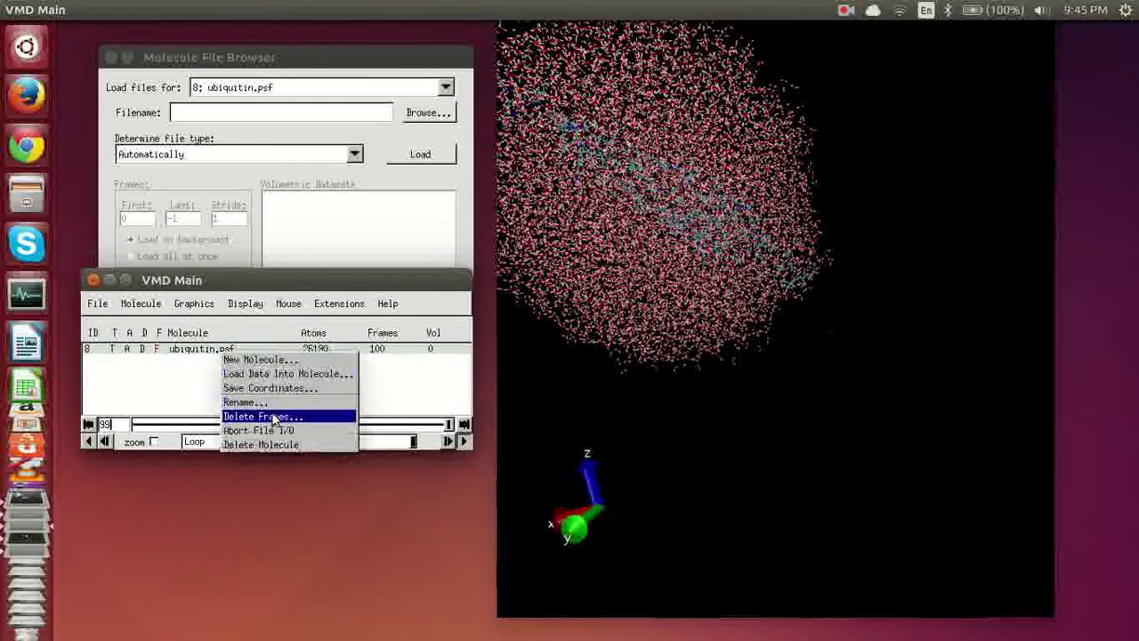
left_click(283, 444)
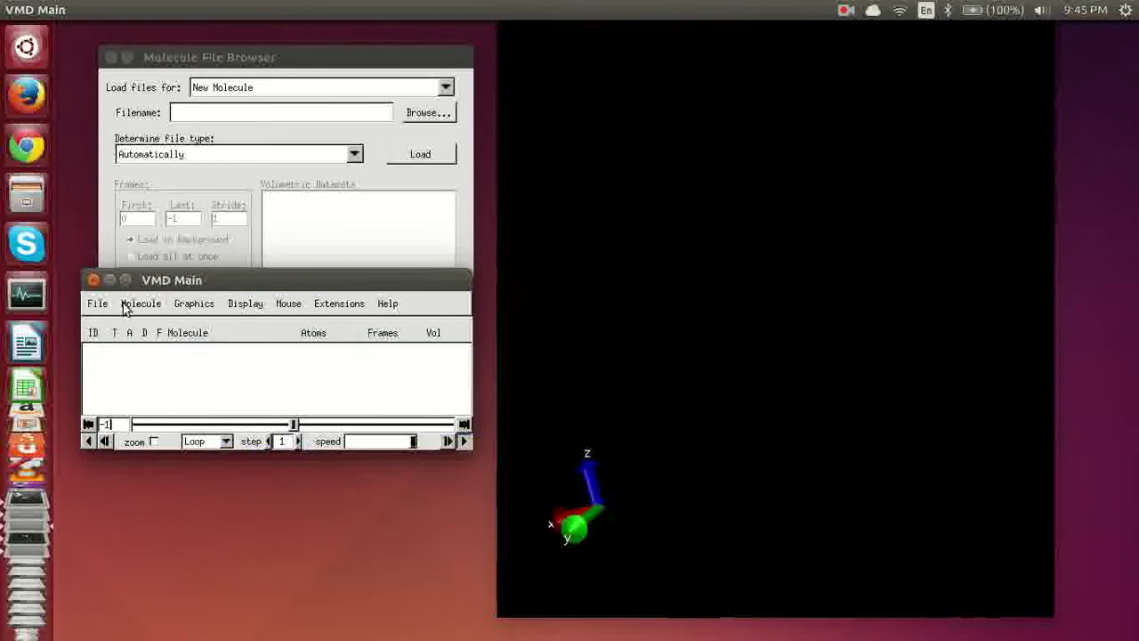
Step: Load 1ubq.pdb again as a new molecule and rotate it
left_click(98, 303)
left_click(117, 323)
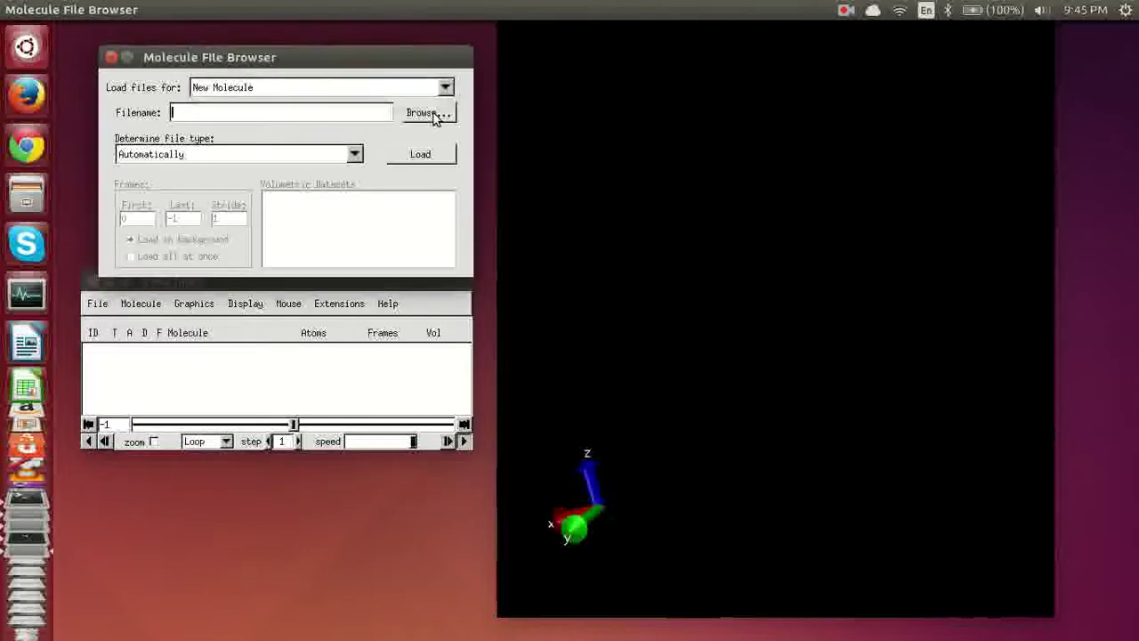
left_click(429, 113)
left_click(336, 152)
double_click(336, 152)
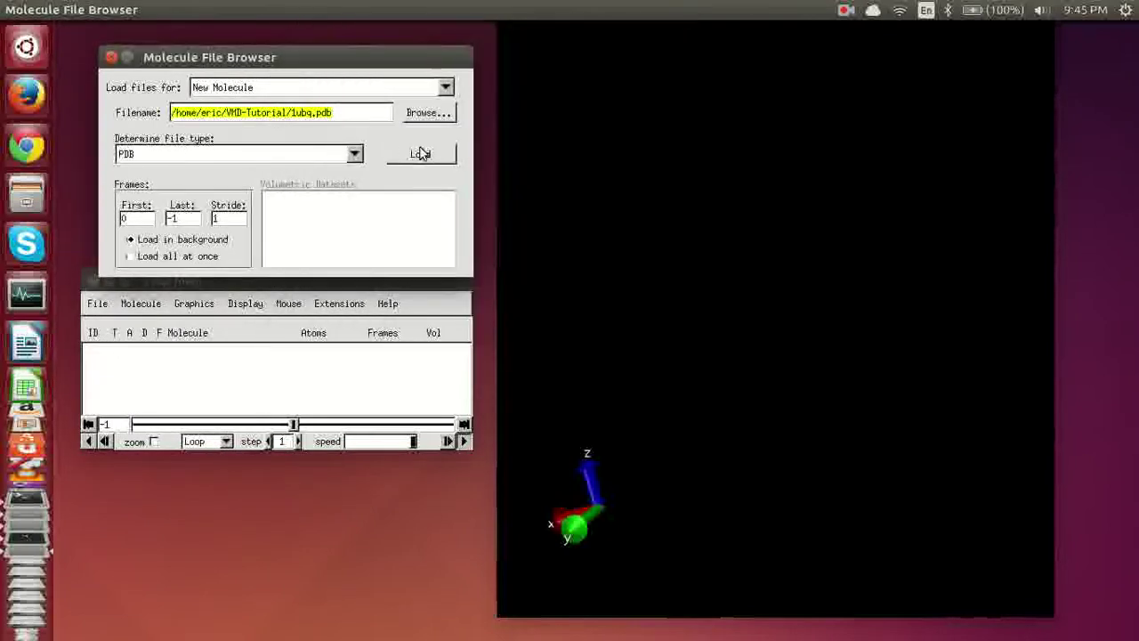
left_click(420, 154)
left_click_drag(852, 328, 884, 307)
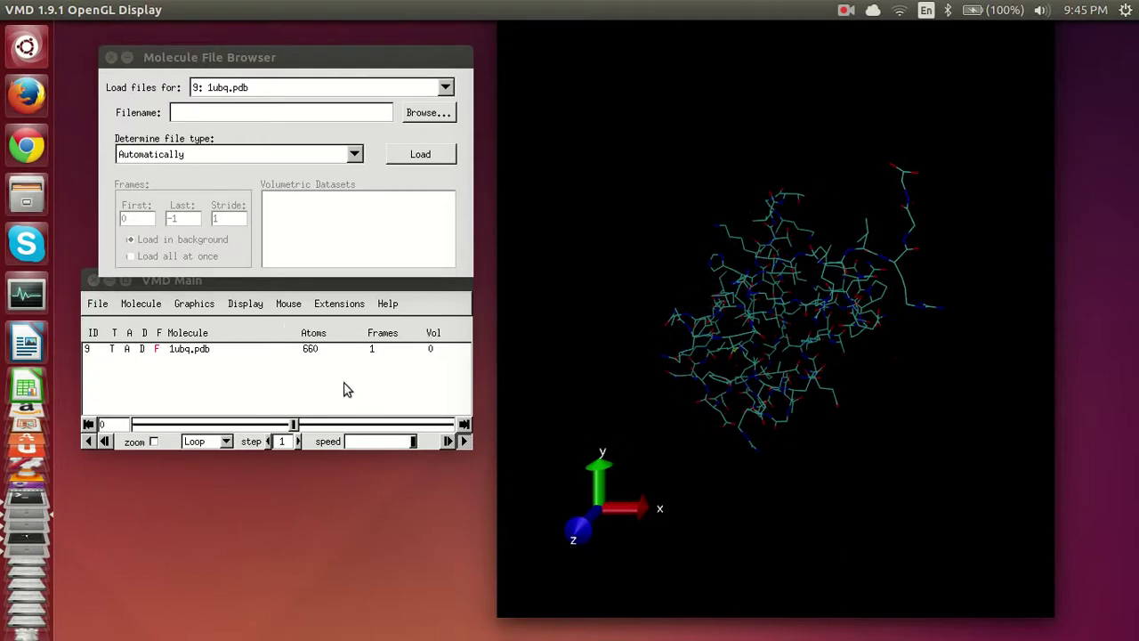
Step: Switch to Translate Mode and slide the molecule left and right
left_click(289, 304)
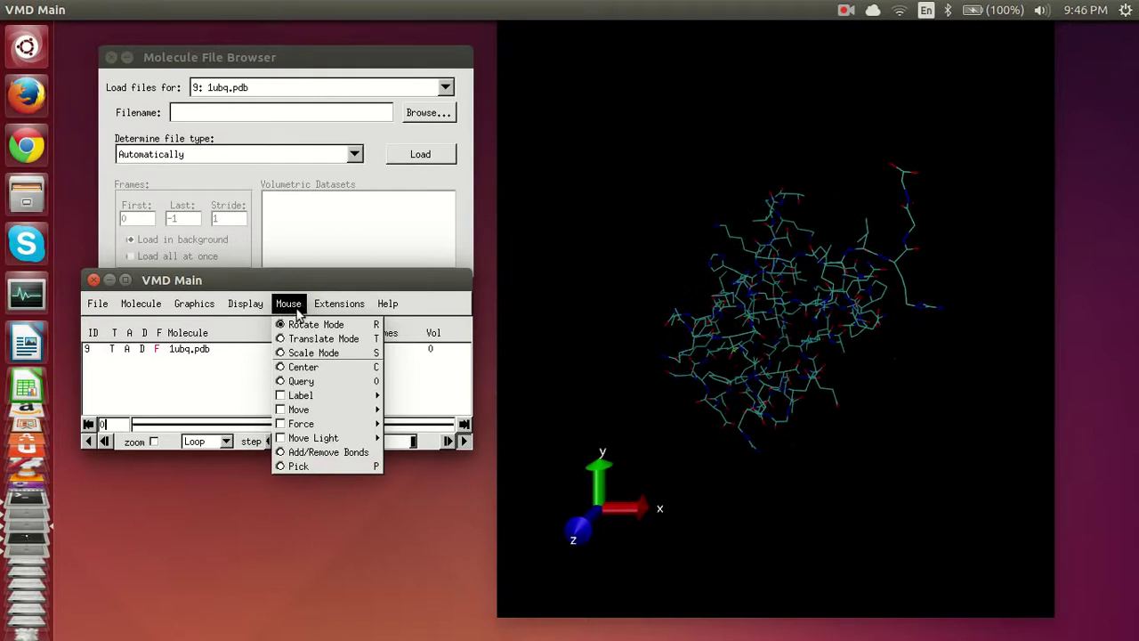
left_click(349, 352)
left_click_drag(846, 335, 562, 362)
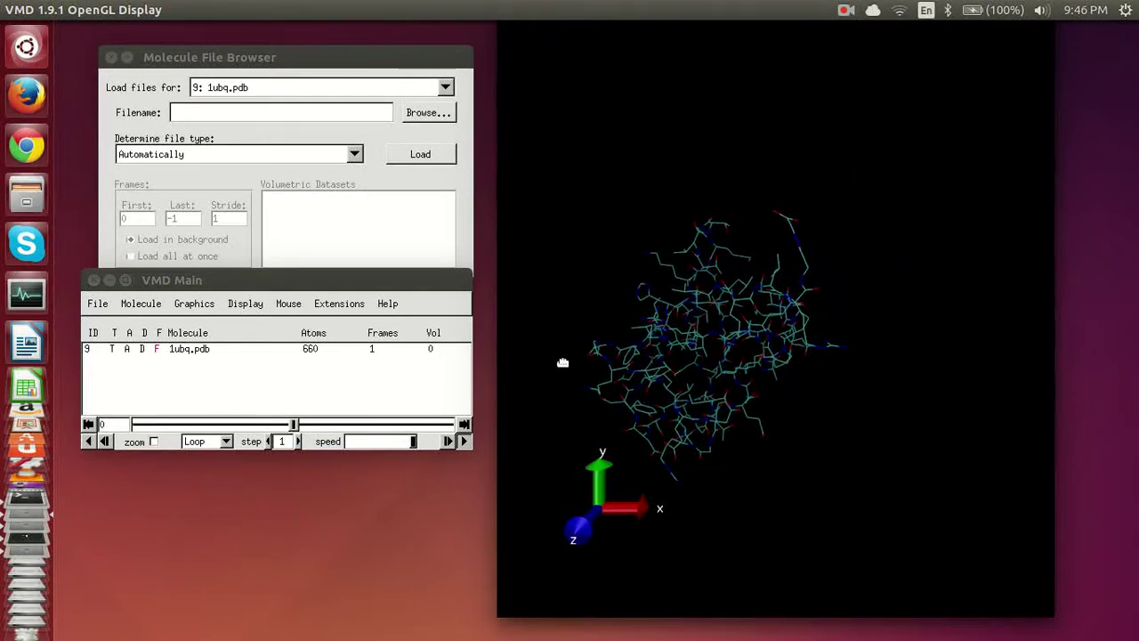
left_click_drag(737, 343, 826, 348)
Step: Switch to Scale Mode and resize the molecule larger and smaller
left_click(297, 305)
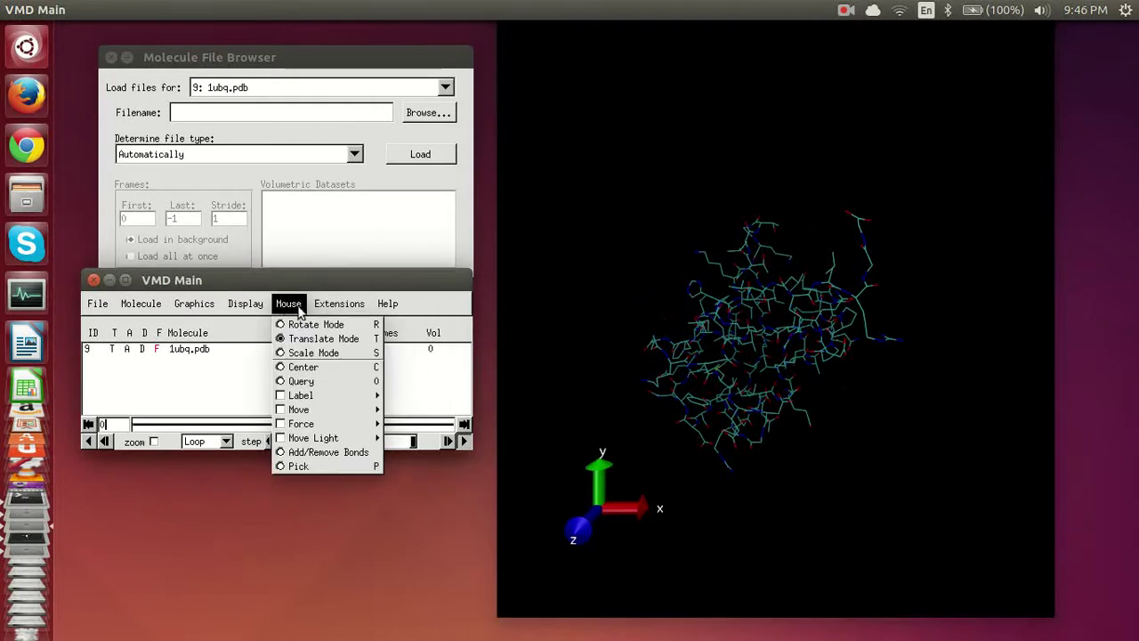
left_click(313, 353)
left_click_drag(614, 364, 759, 374)
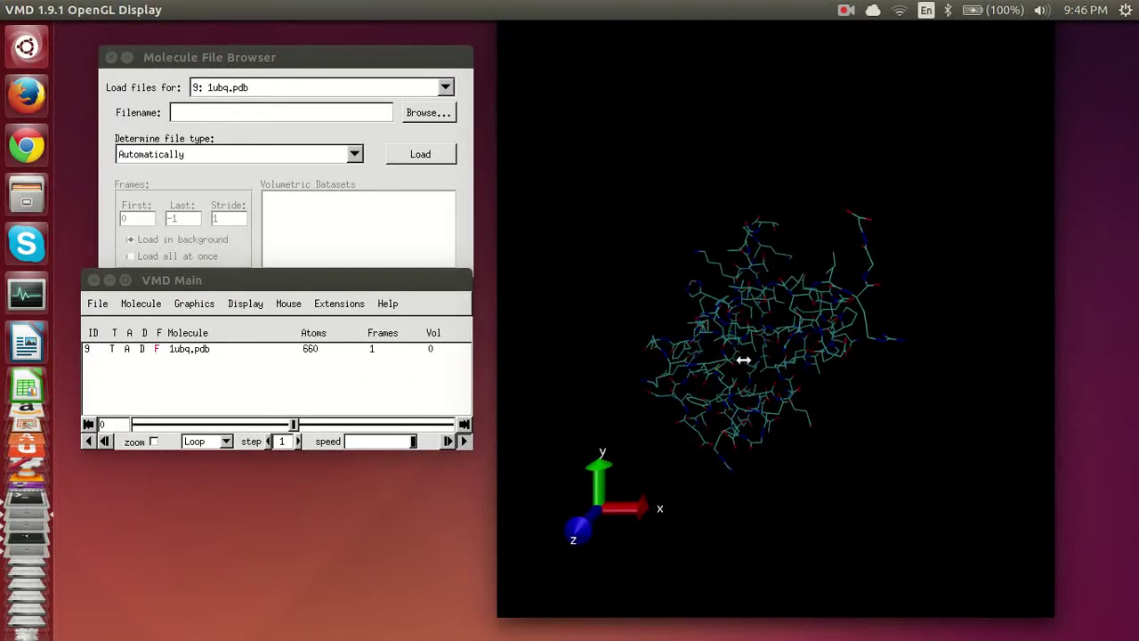
Step: Switch to Rotate Mode and turn the molecule to a new orientation
left_click(292, 306)
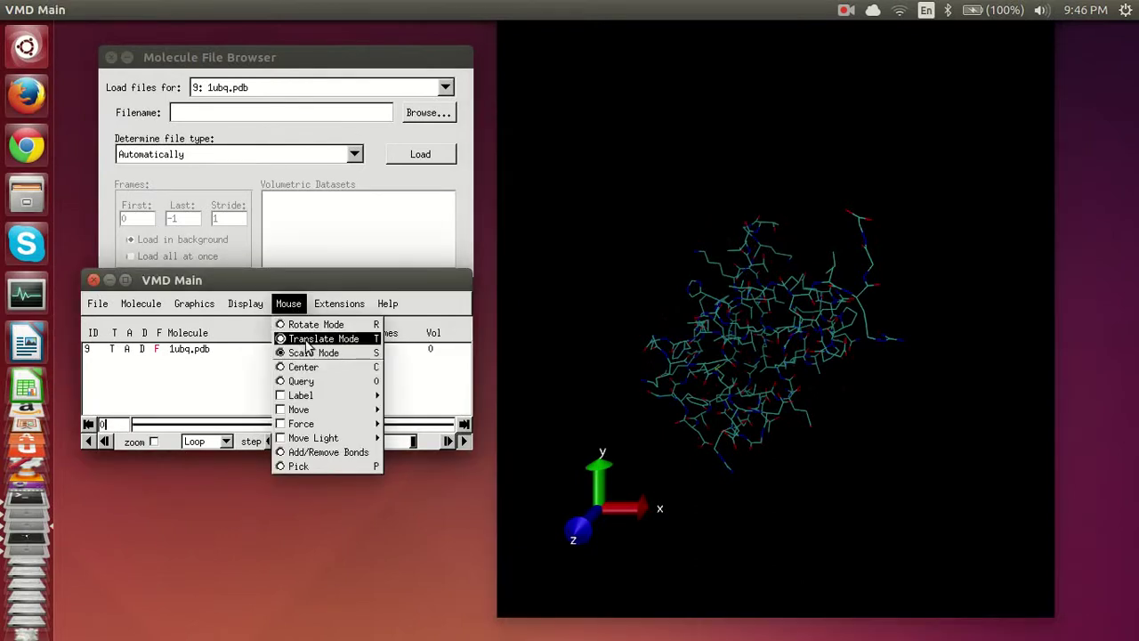
left_click(311, 325)
left_click(289, 304)
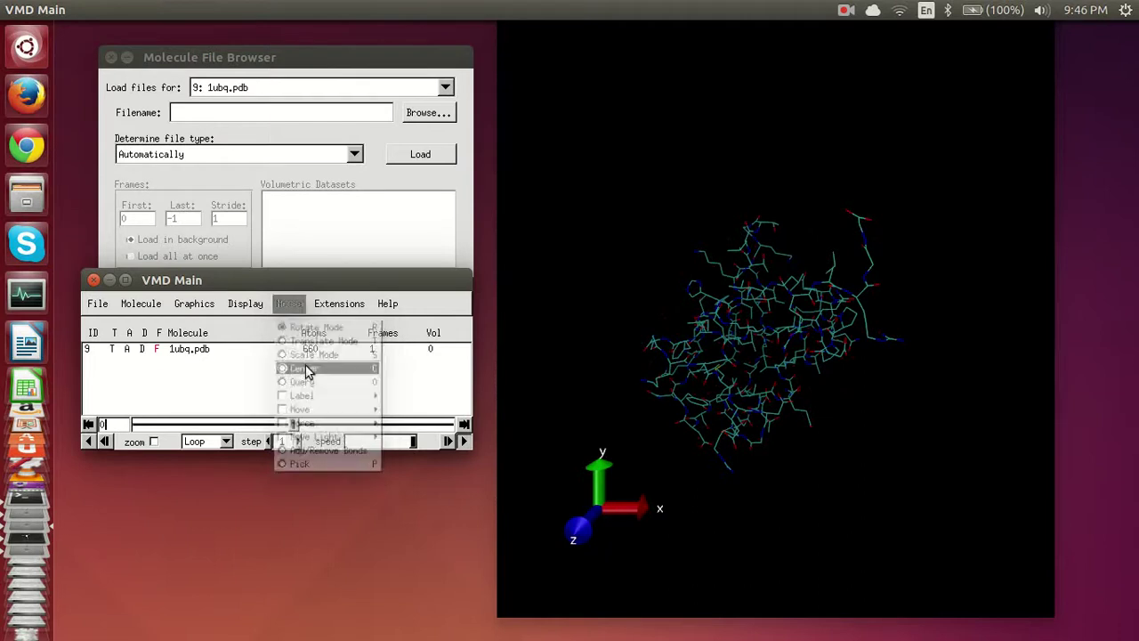
left_click(725, 339)
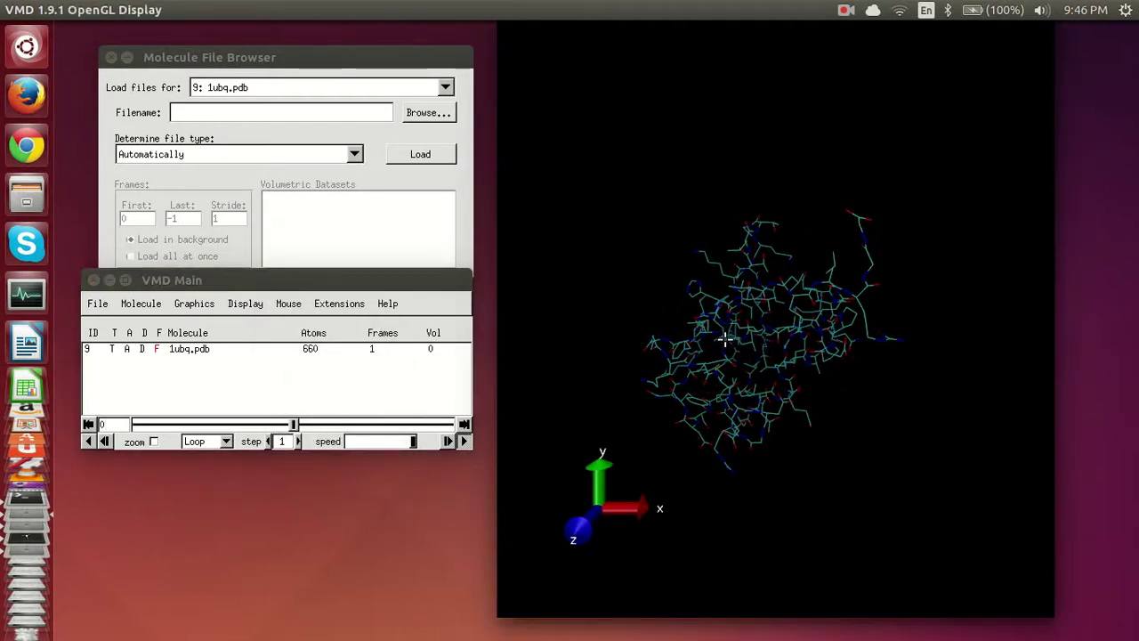
left_click(287, 303)
left_click(307, 324)
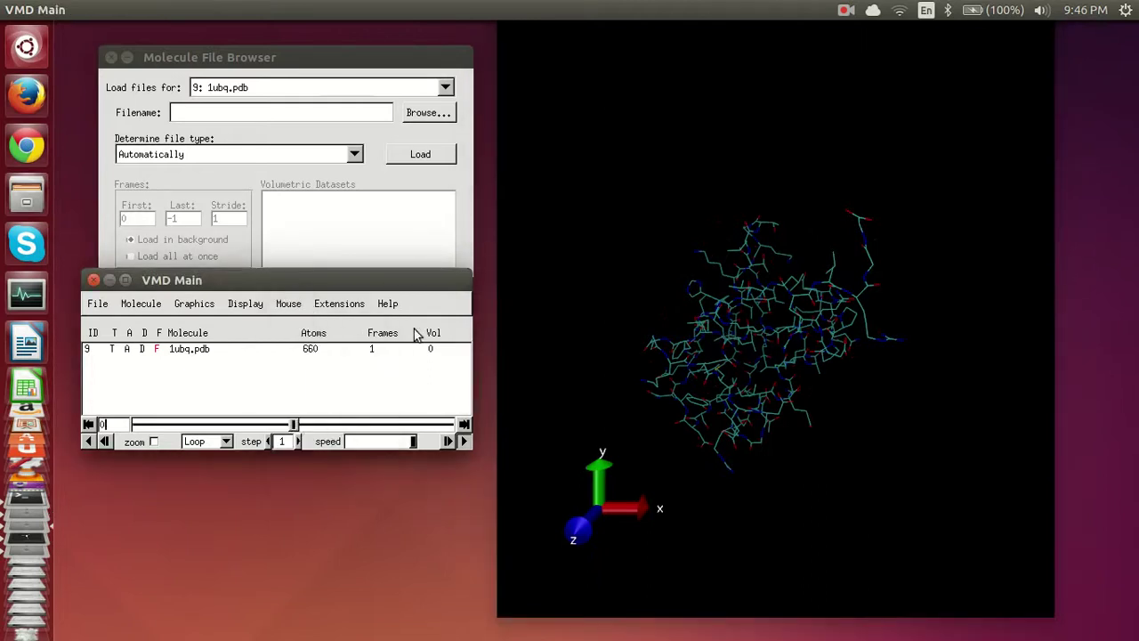
left_click_drag(902, 311, 713, 326)
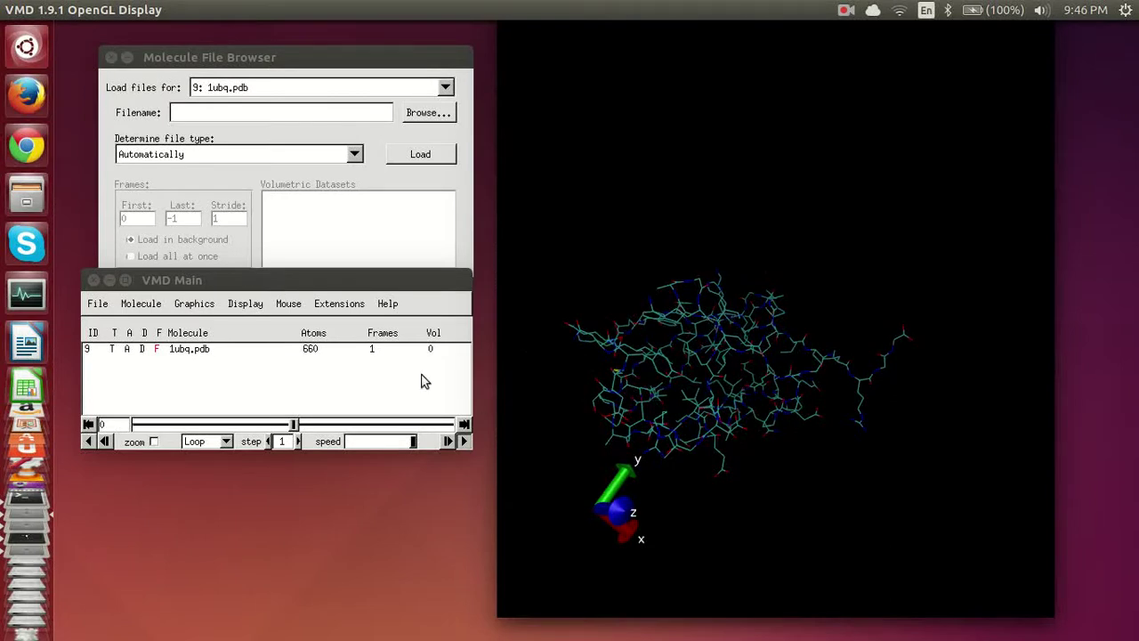
Step: Use Mouse > Label > Atoms to label six atoms, including GLY47:CA, ILE44:CB and ARG72:CB
left_click(290, 305)
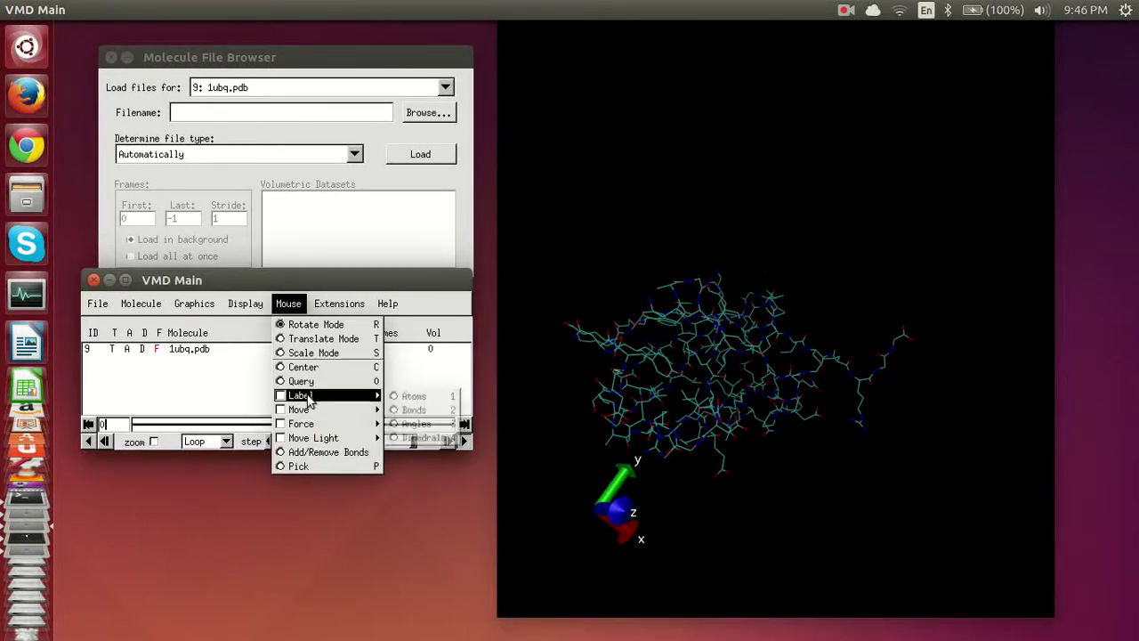
mouse_move(323, 401)
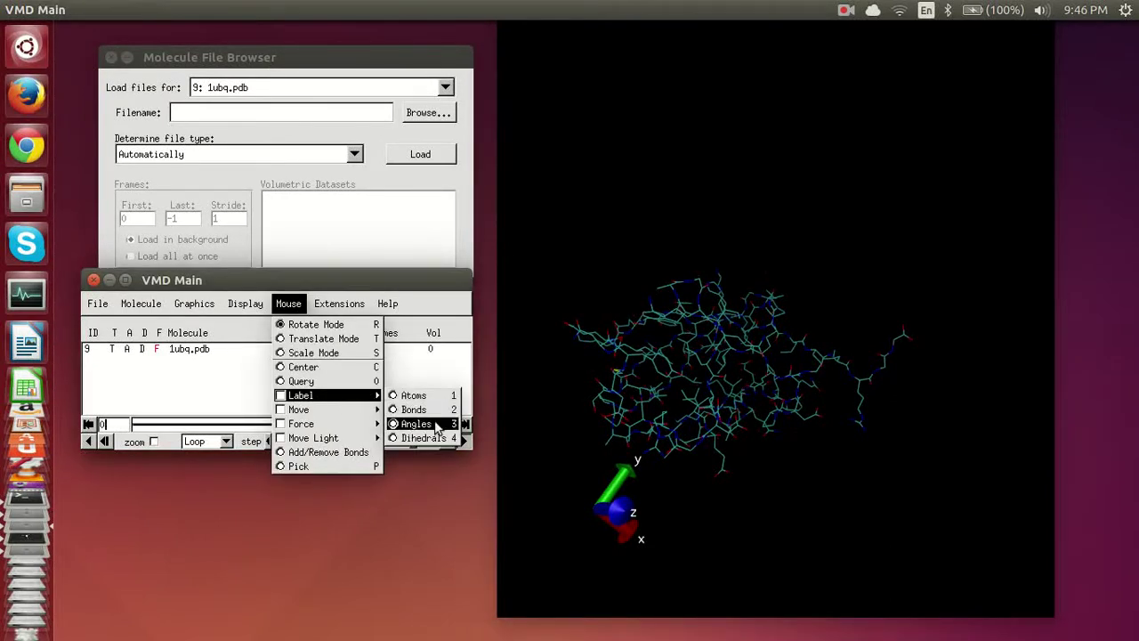
left_click(414, 397)
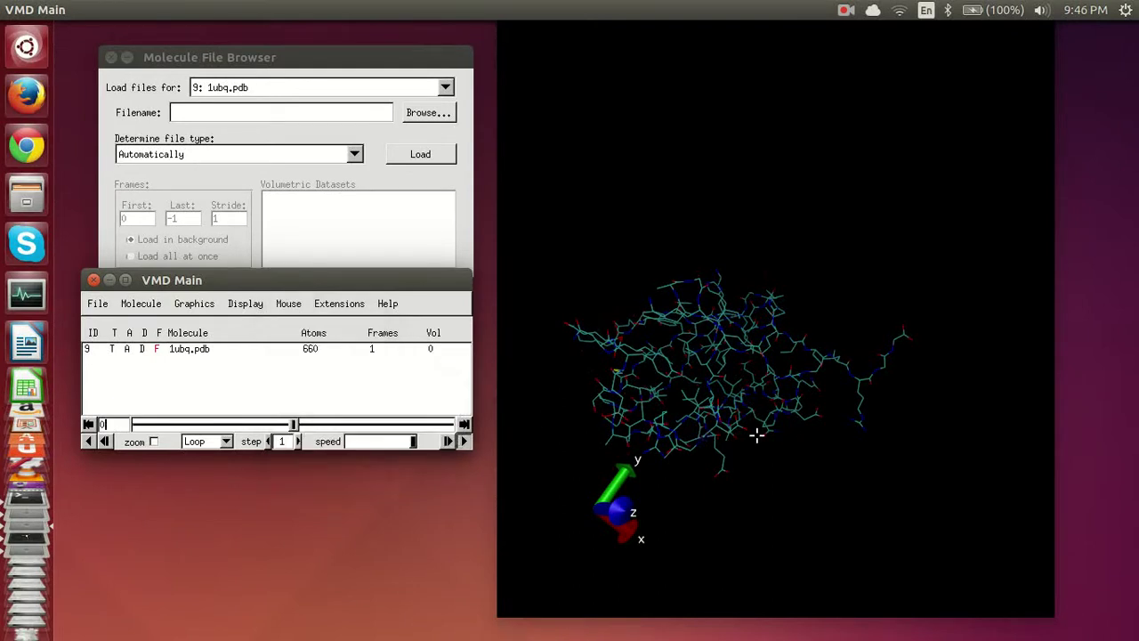
left_click(786, 400)
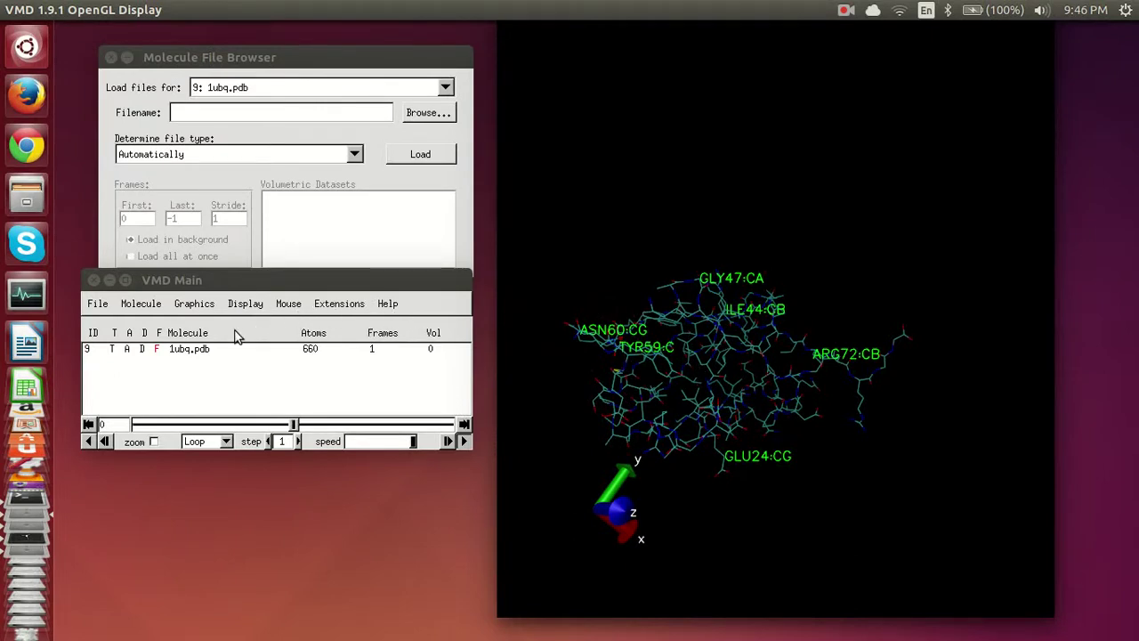
left_click(198, 305)
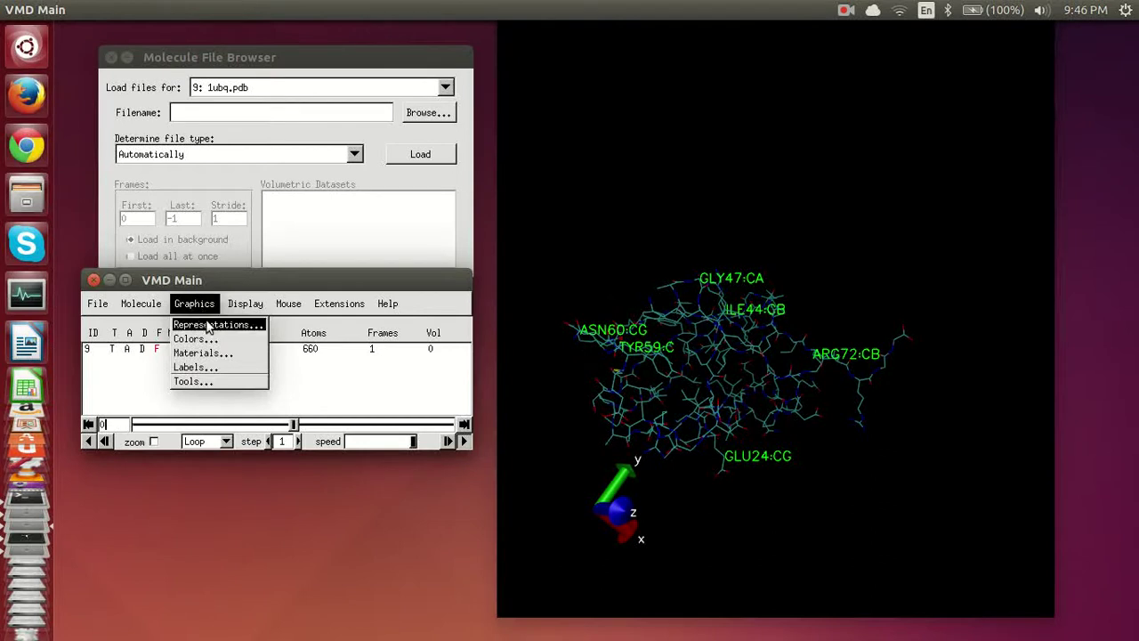
Step: Open Graphical Representations, colour the molecule by Beta, and rotate to inspect it
left_click(211, 326)
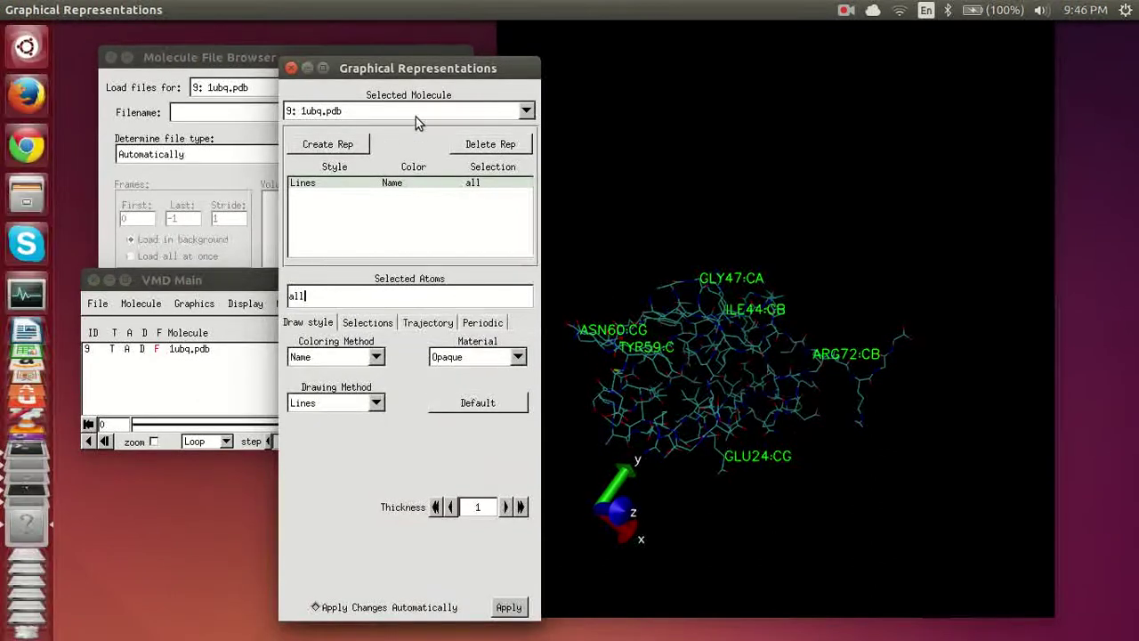
left_click_drag(438, 73, 388, 55)
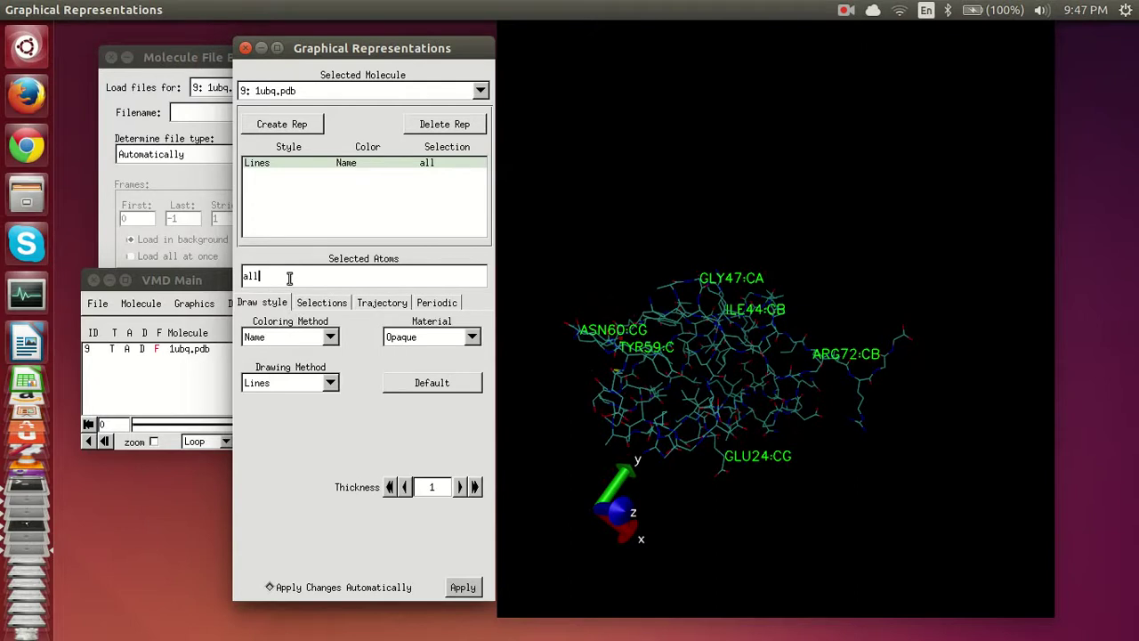
left_click(331, 339)
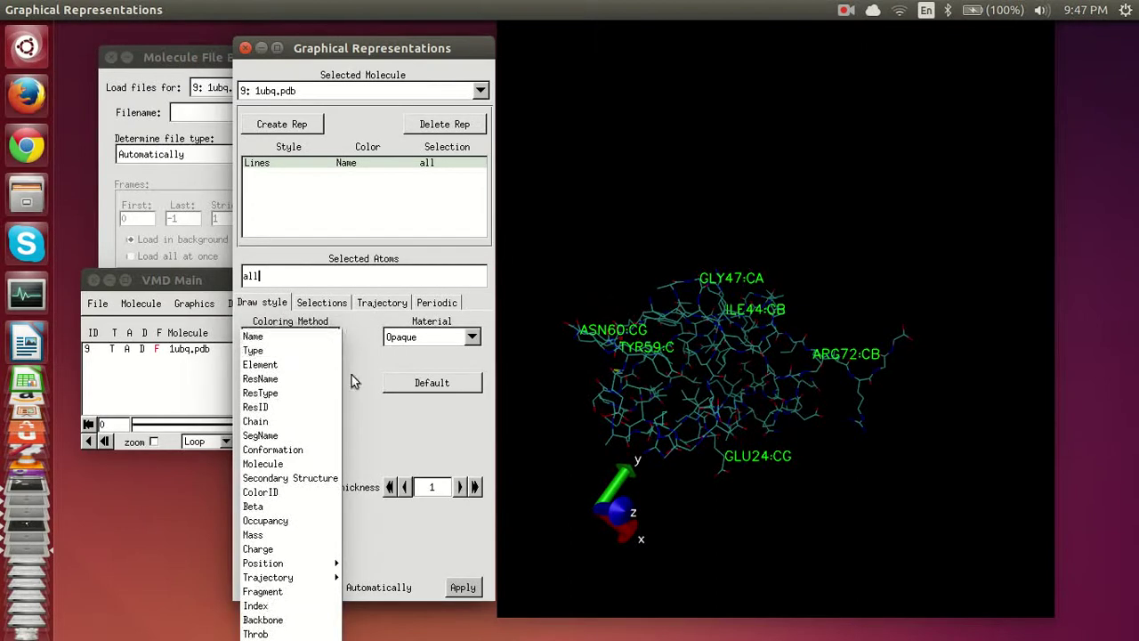
left_click(348, 367)
left_click(329, 338)
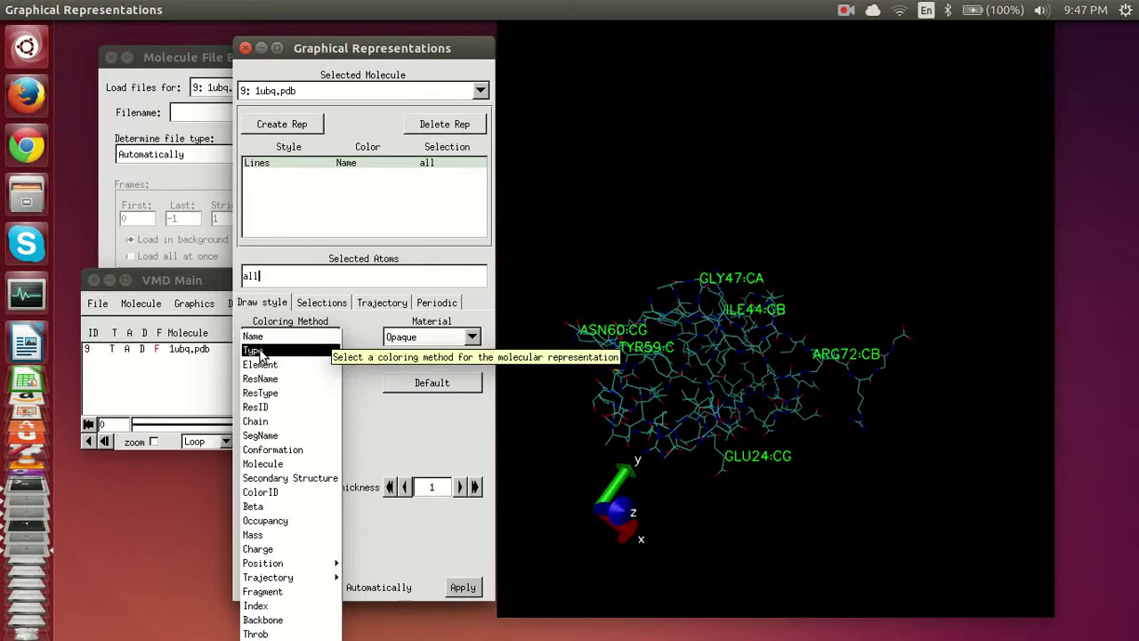
left_click(277, 506)
left_click(740, 415)
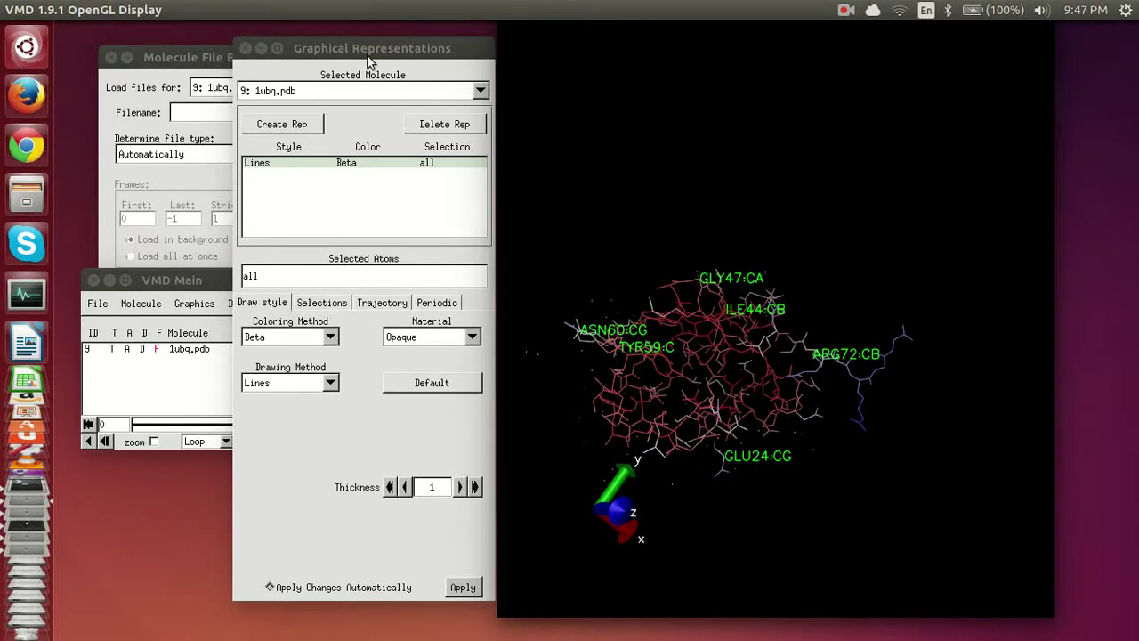
left_click_drag(369, 62, 301, 58)
left_click_drag(801, 356, 614, 404)
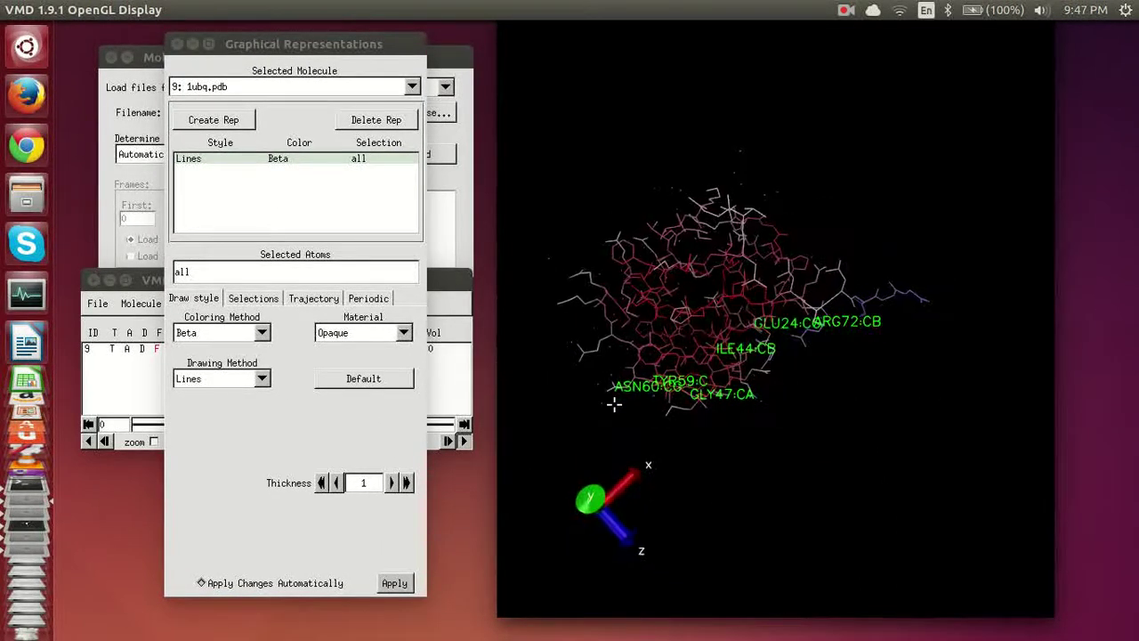
Step: Set the Coloring Method back to Name
left_click(259, 334)
left_click(260, 335)
left_click(258, 333)
left_click(258, 333)
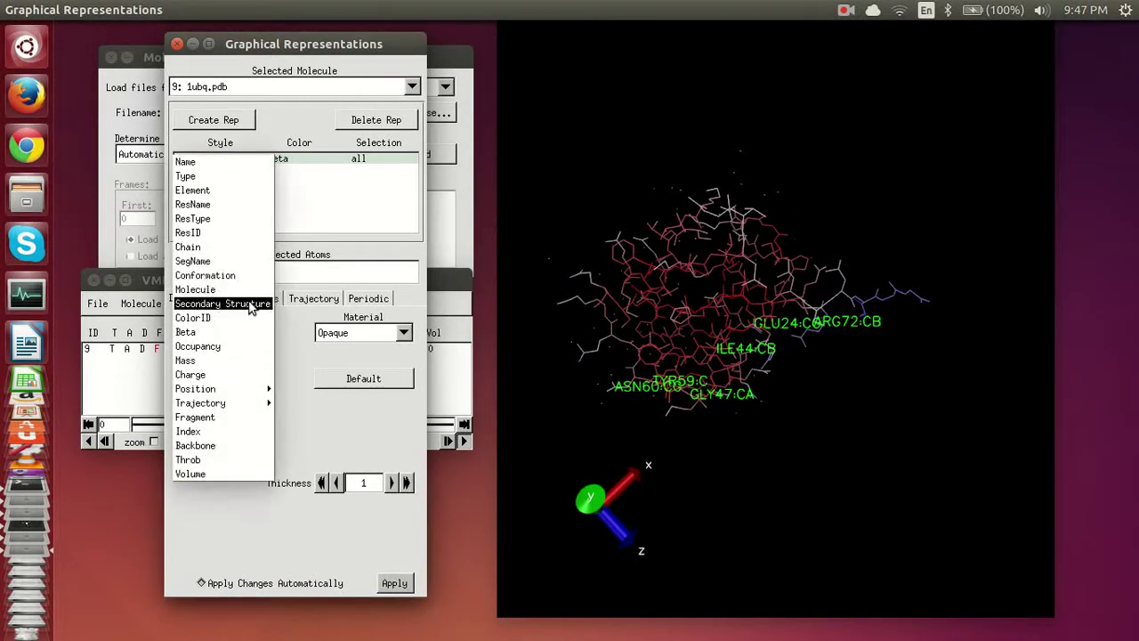
left_click(187, 161)
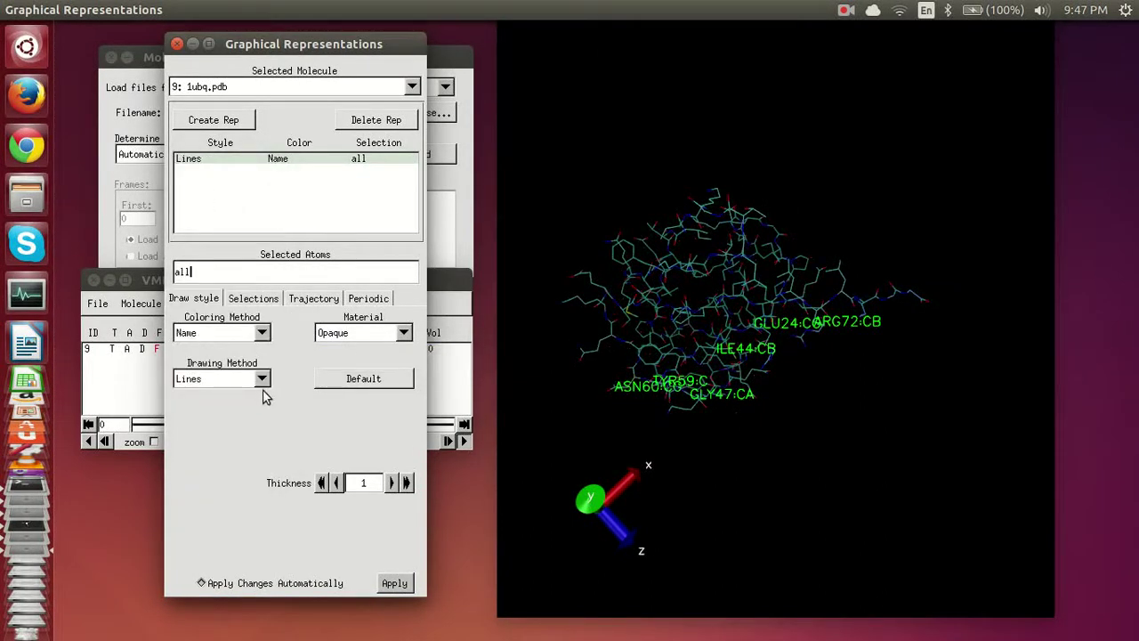
Step: Look through the Drawing Method list without changing it, and rotate the molecule
left_click(261, 380)
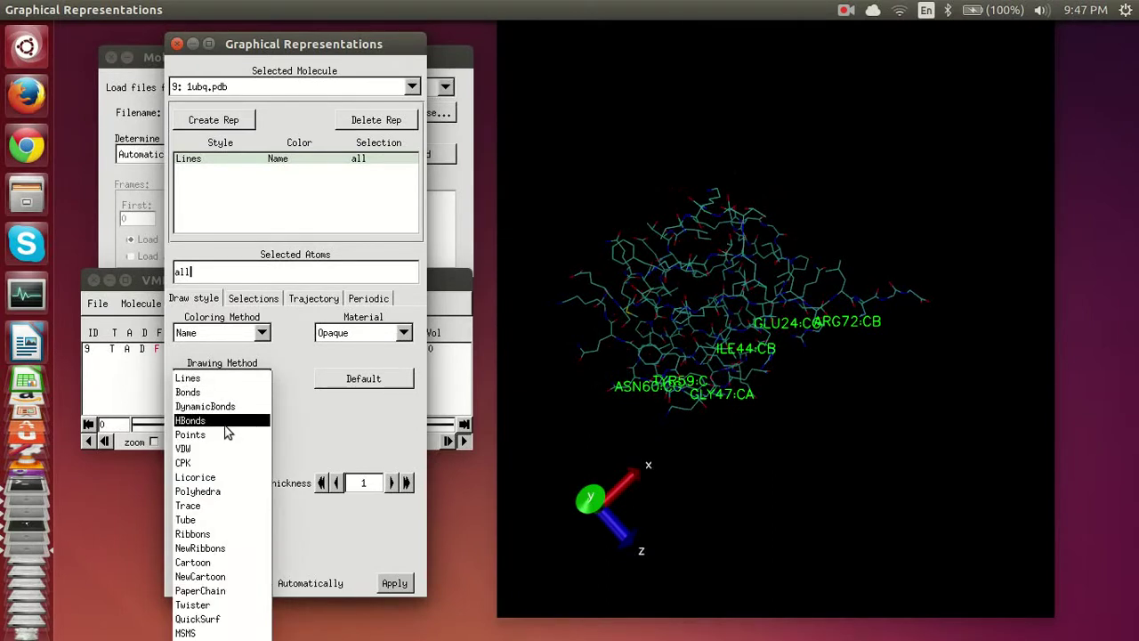
left_click(652, 377)
left_click_drag(768, 438, 640, 457)
left_click(449, 294)
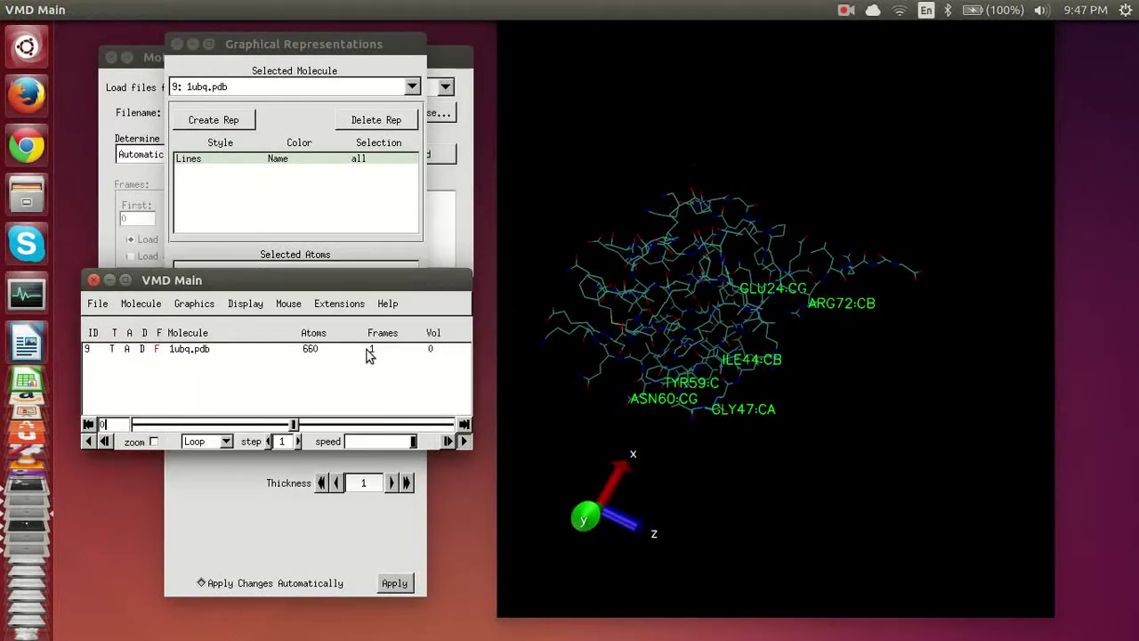
Step: Switch the mouse back to Rotate Mode and turn the molecule to an upright front view
left_click(285, 306)
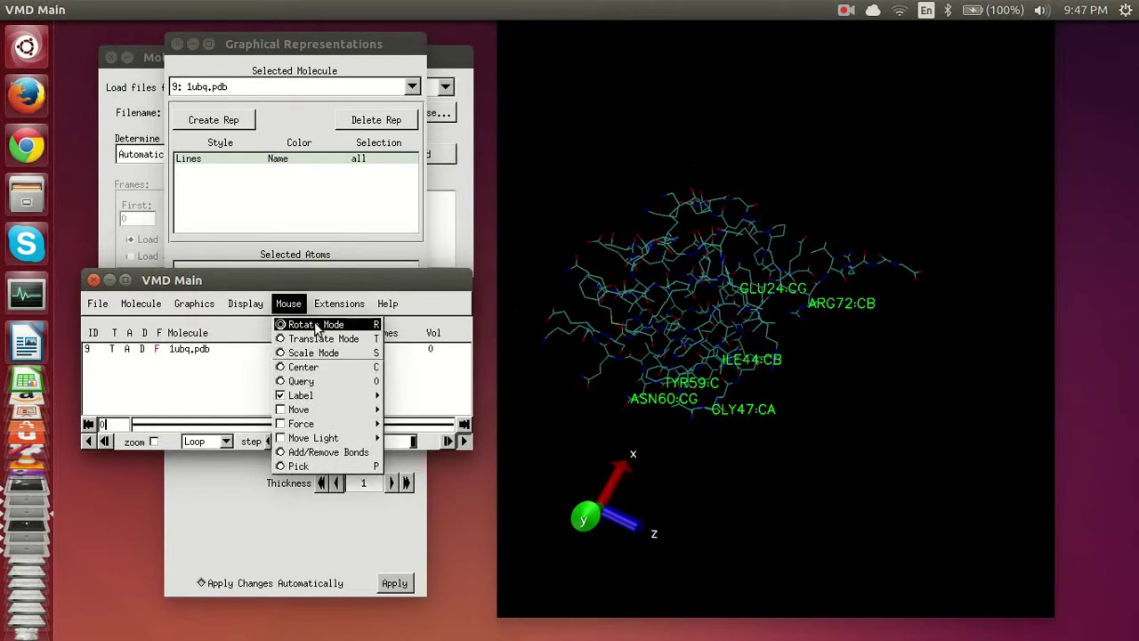
mouse_move(303, 397)
left_click(413, 395)
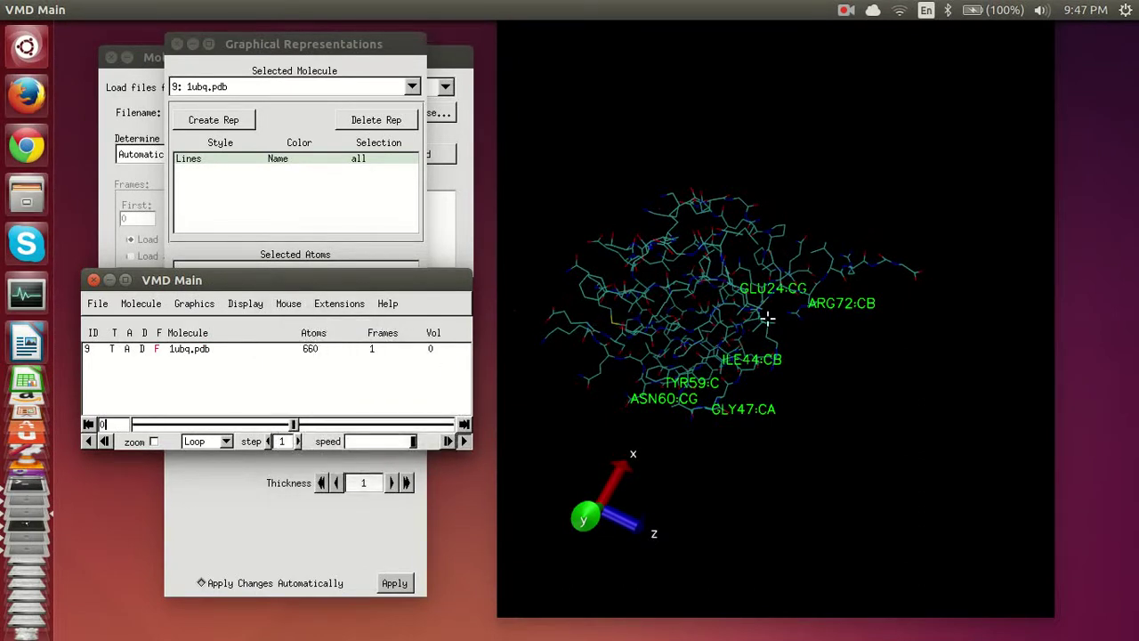
left_click(700, 285)
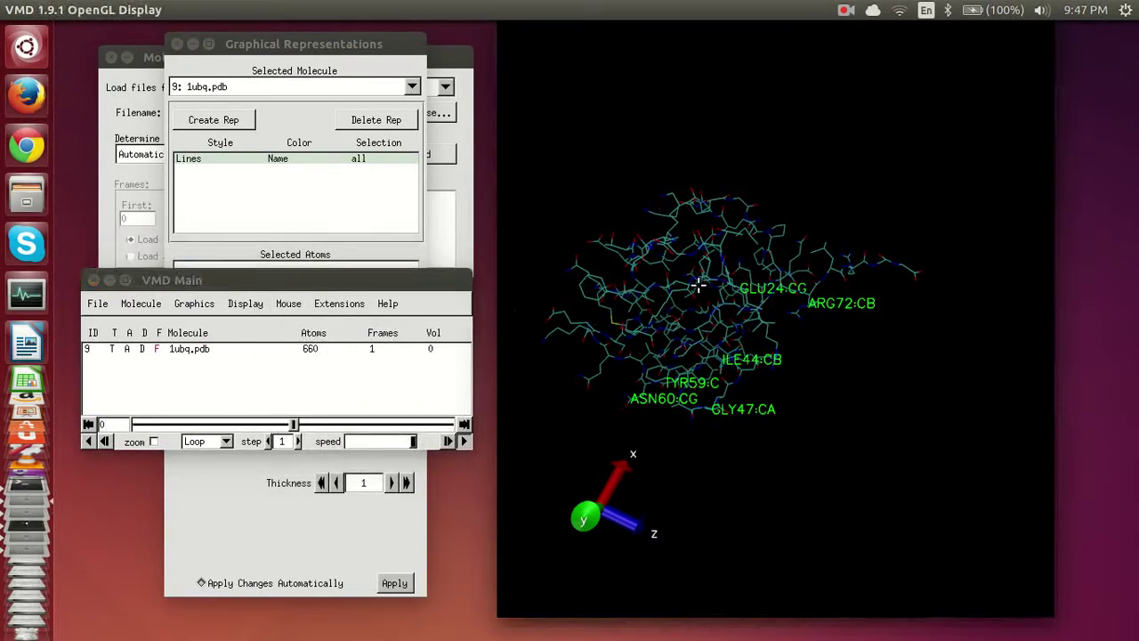
left_click(288, 303)
left_click(322, 326)
left_click_drag(605, 383, 838, 365)
Step: Try the Points drawing method for the molecule
left_click(307, 147)
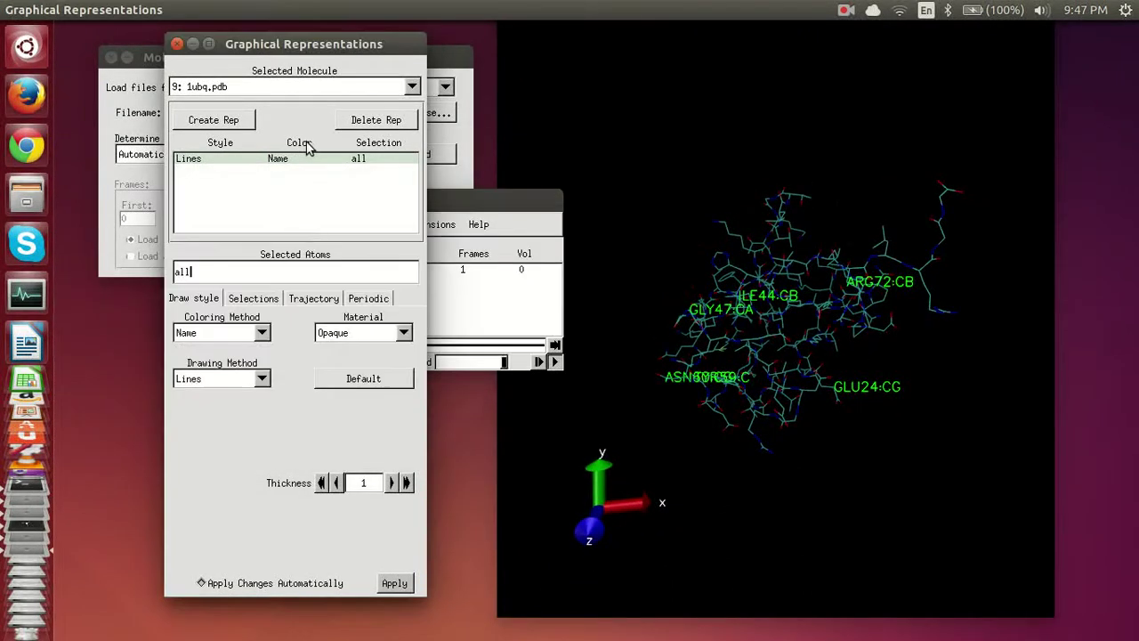
left_click(262, 380)
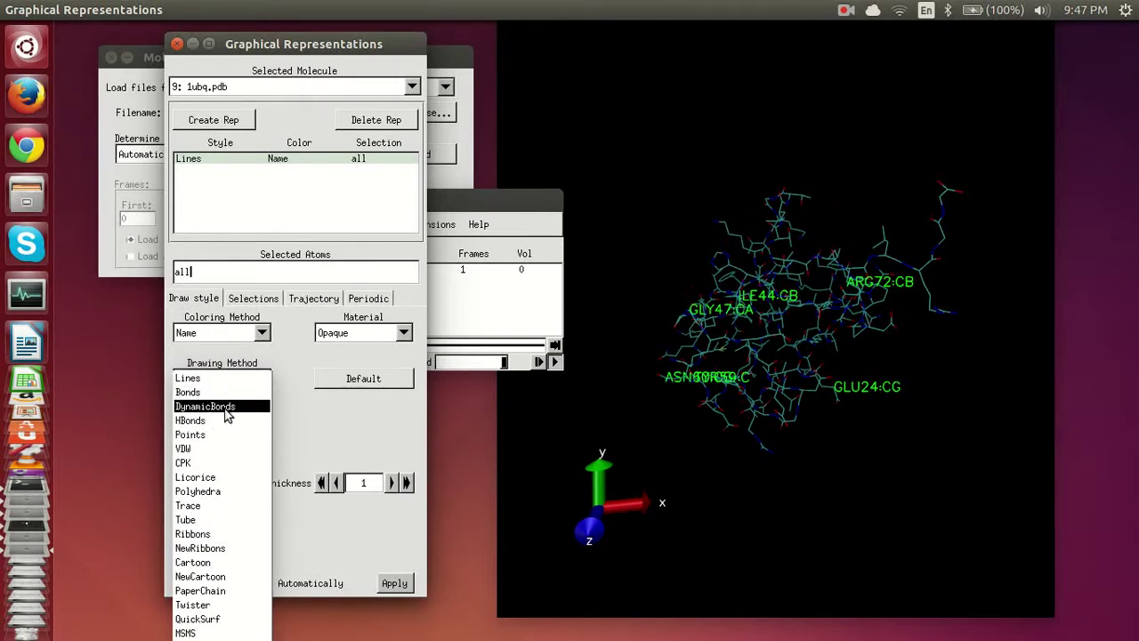
left_click(608, 404)
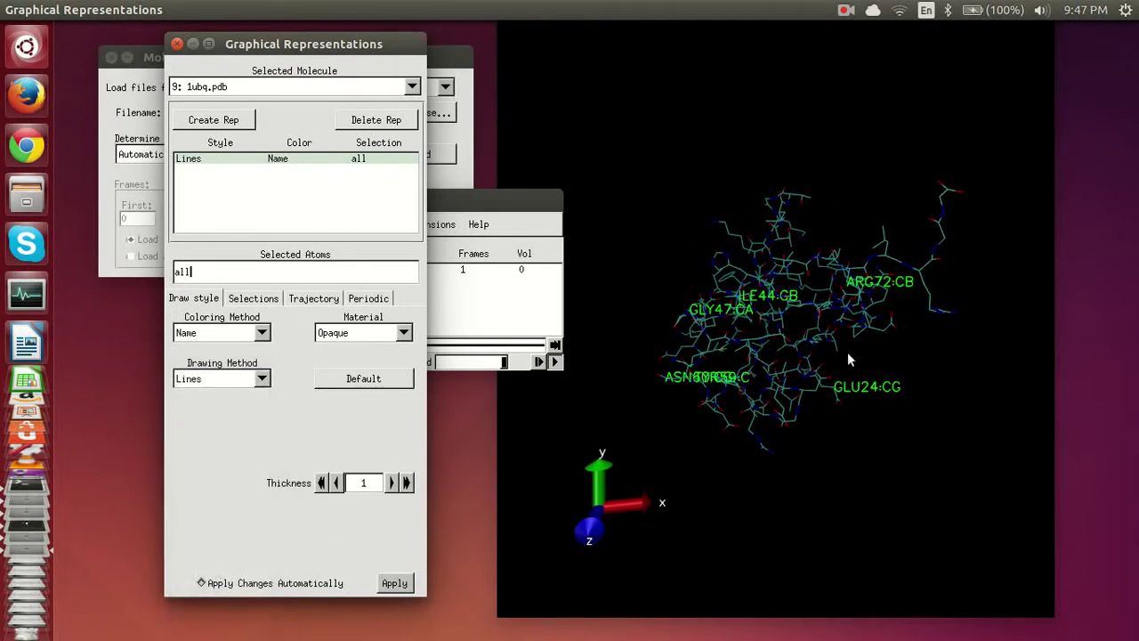
left_click_drag(850, 360, 934, 368)
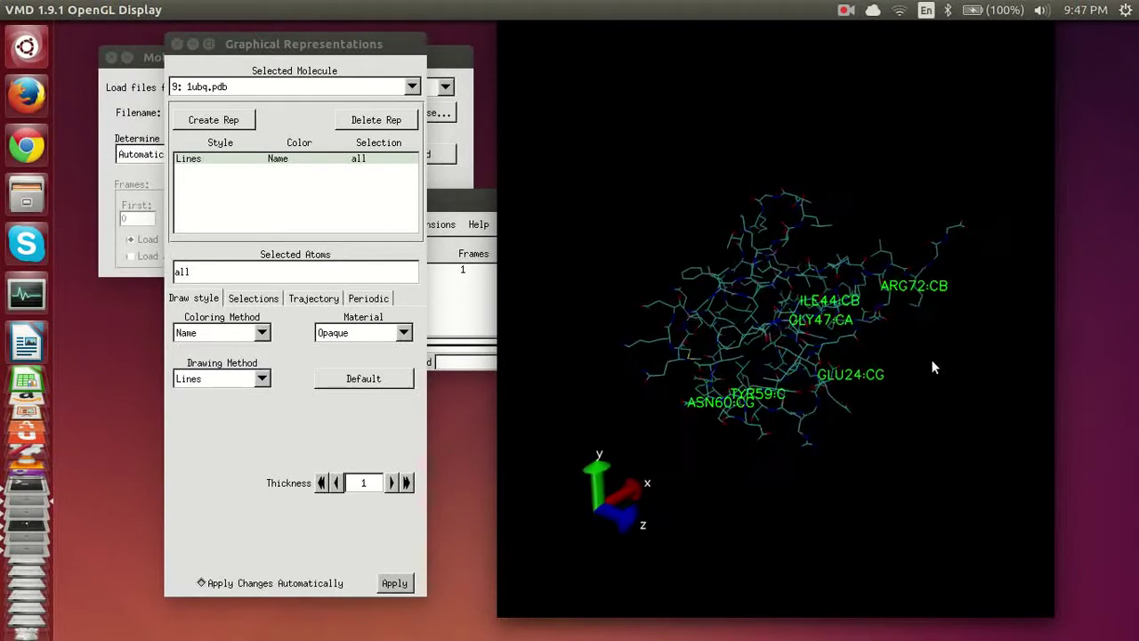
left_click(258, 379)
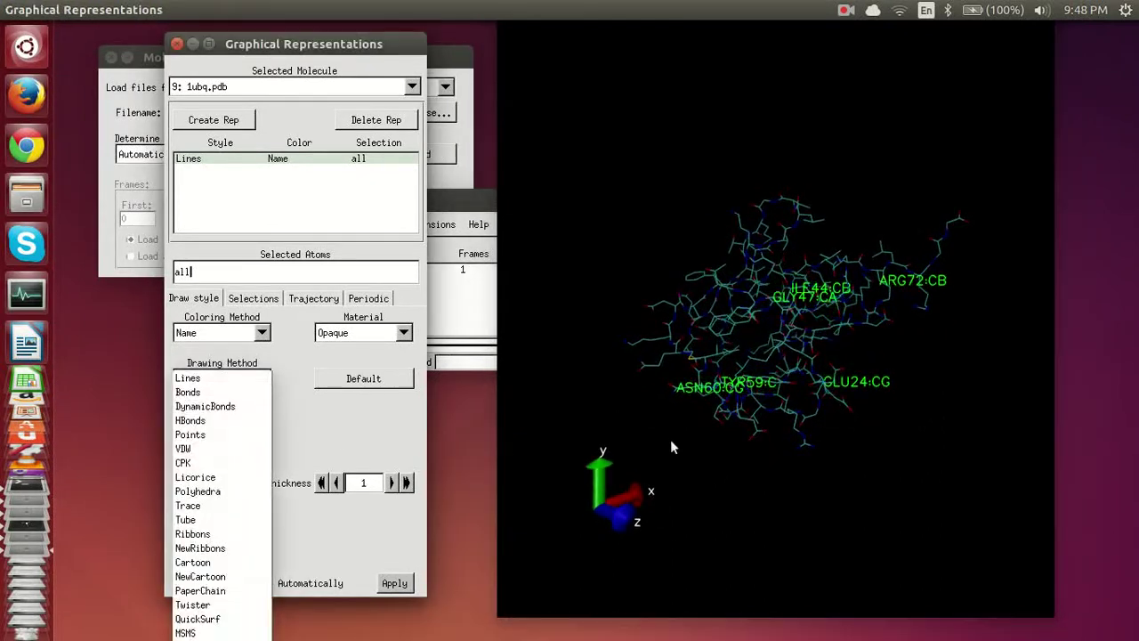
left_click(676, 443)
left_click(262, 380)
left_click(258, 380)
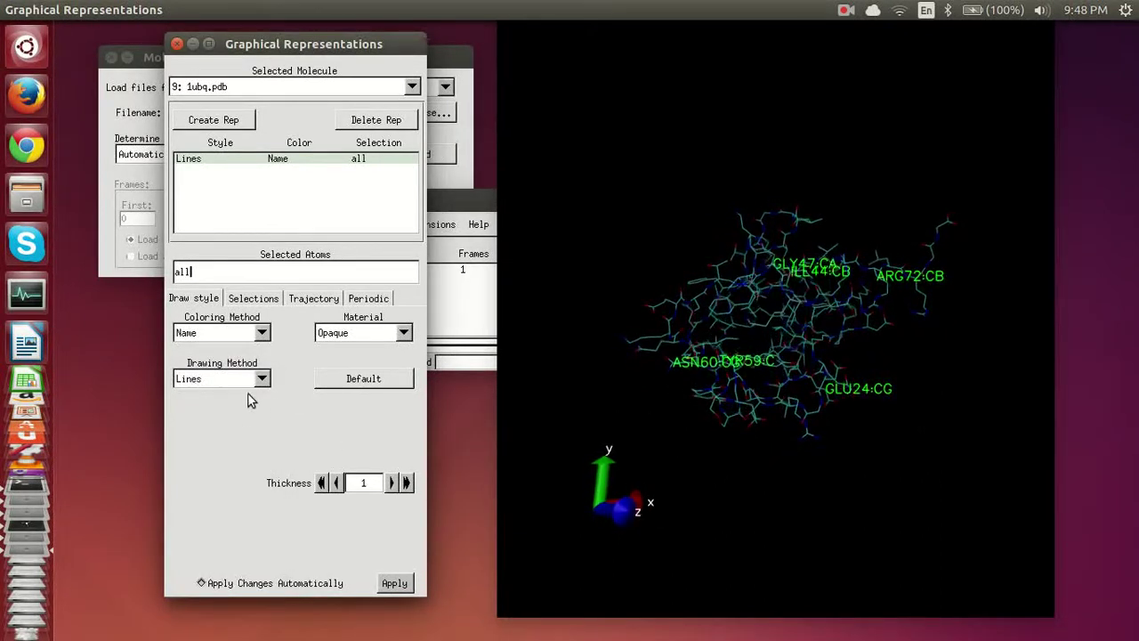
left_click(258, 379)
left_click(242, 436)
left_click(756, 425)
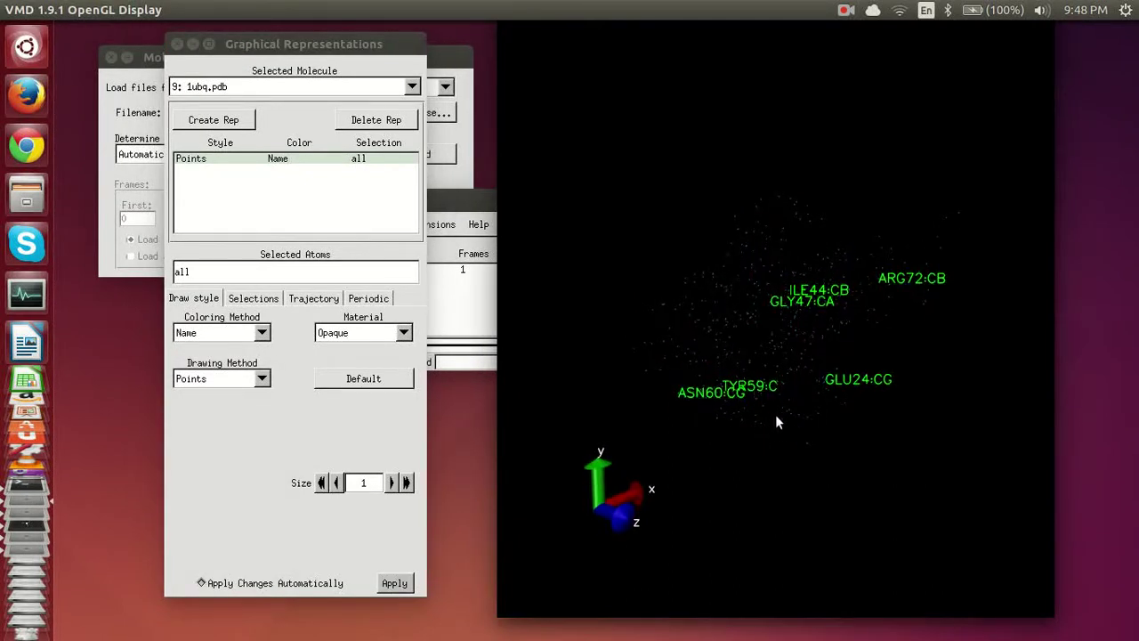
Step: Switch the drawing method to VDW spheres
left_click(258, 380)
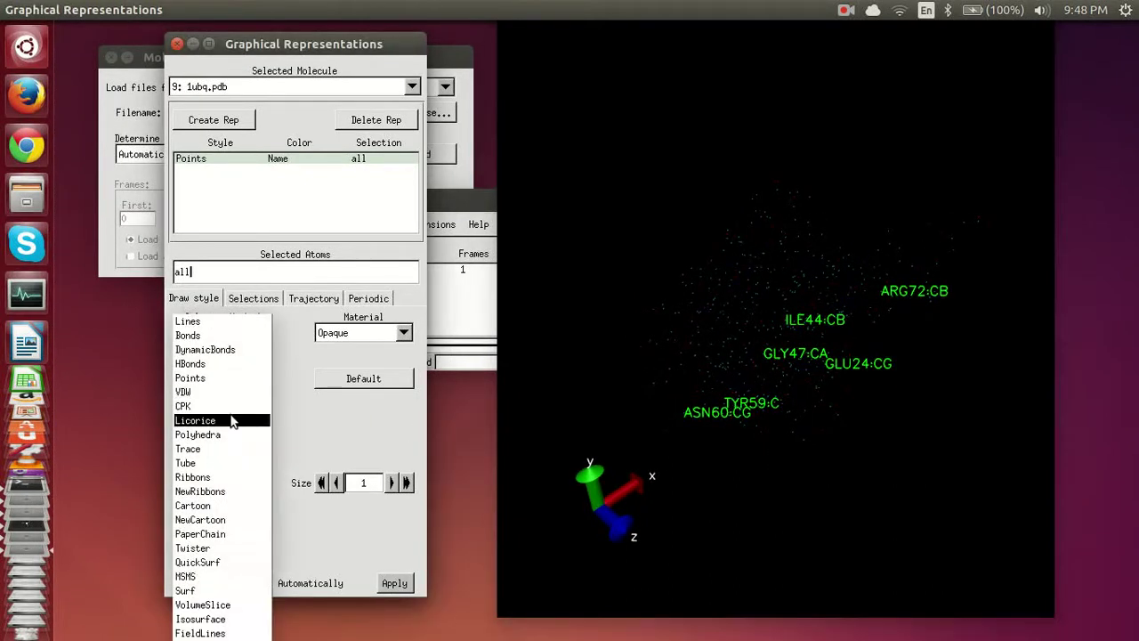
left_click(198, 393)
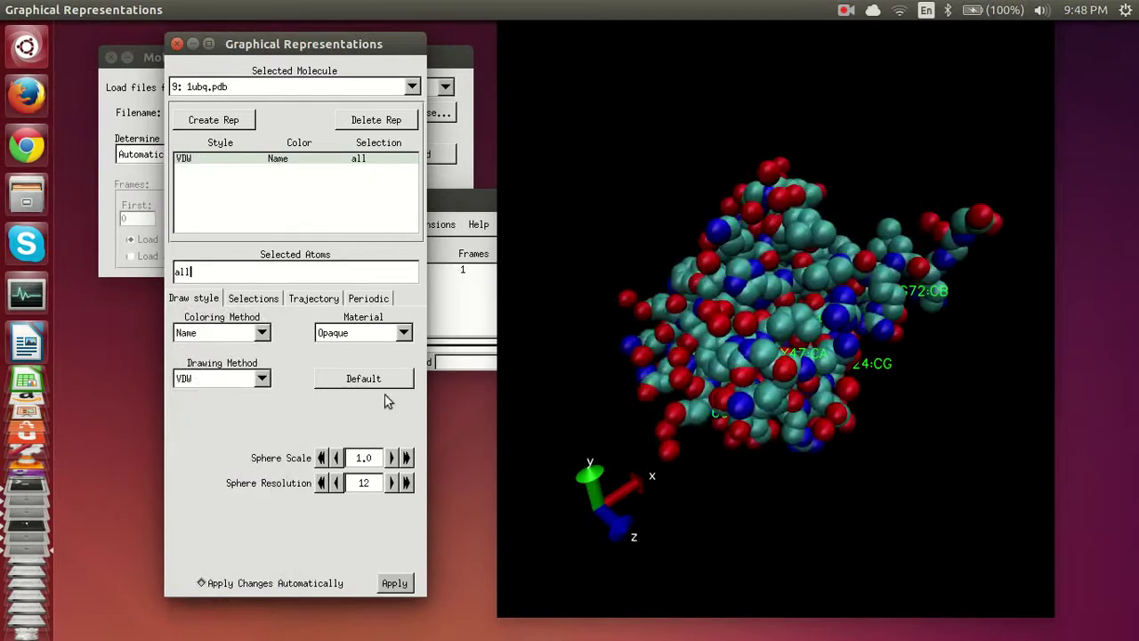
left_click(796, 374)
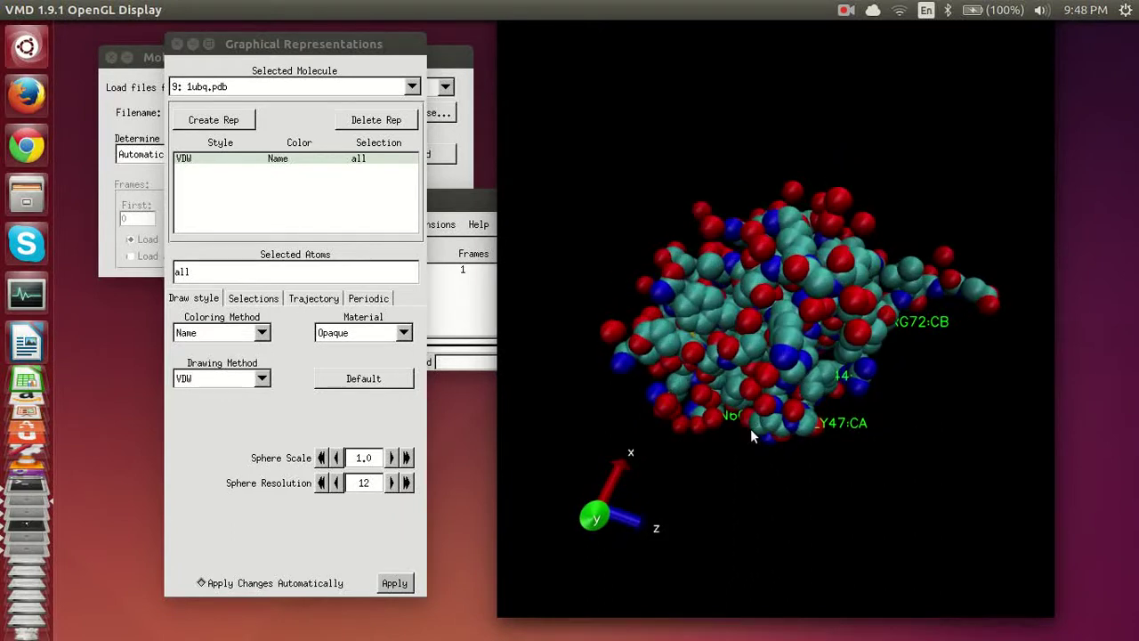
Step: Set the drawing method to CPK with bond radius 0.3
left_click(264, 381)
left_click(182, 391)
left_click(639, 432)
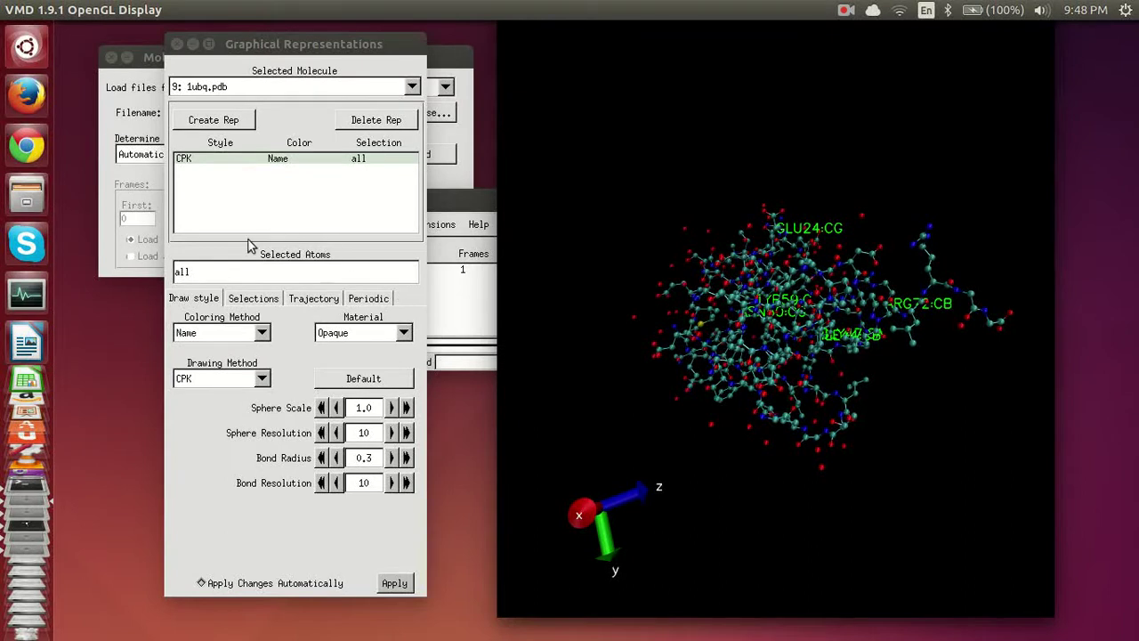
left_click(190, 271)
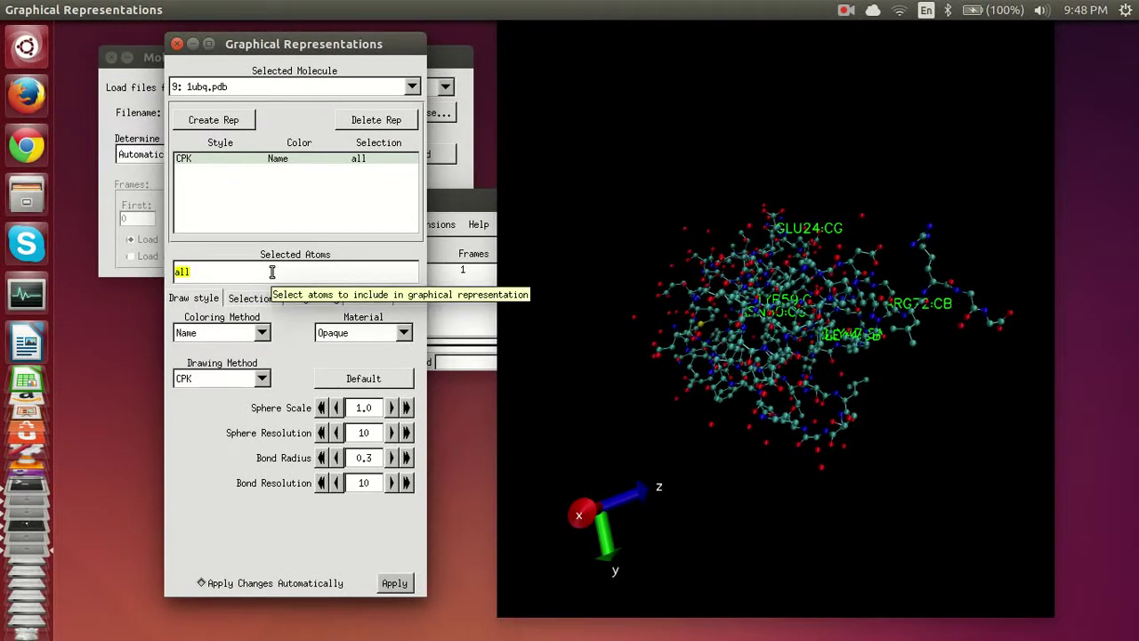
type("carbon")
key("Return")
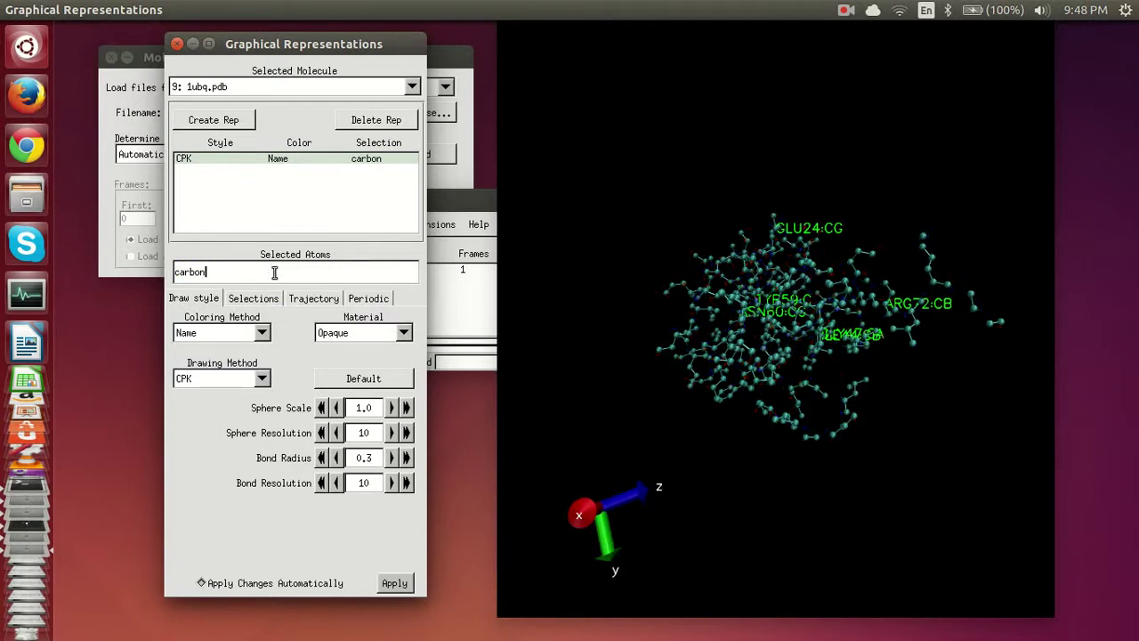
left_click_drag(567, 366, 499, 356)
left_click_drag(258, 273, 129, 271)
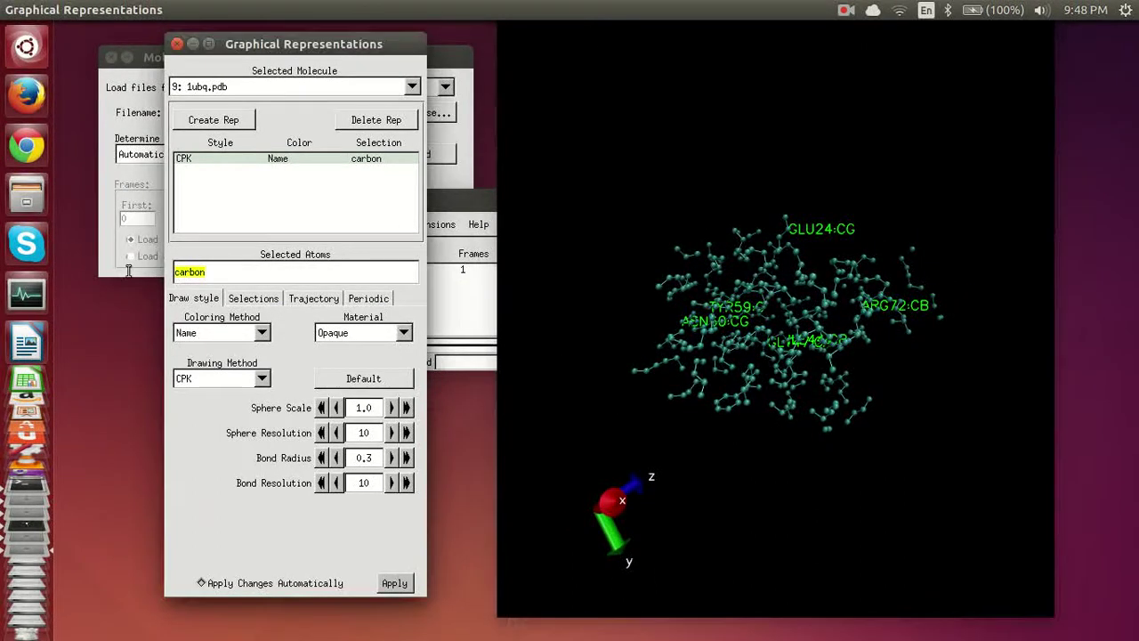
type("all")
key("Return")
left_click_drag(765, 292, 696, 329)
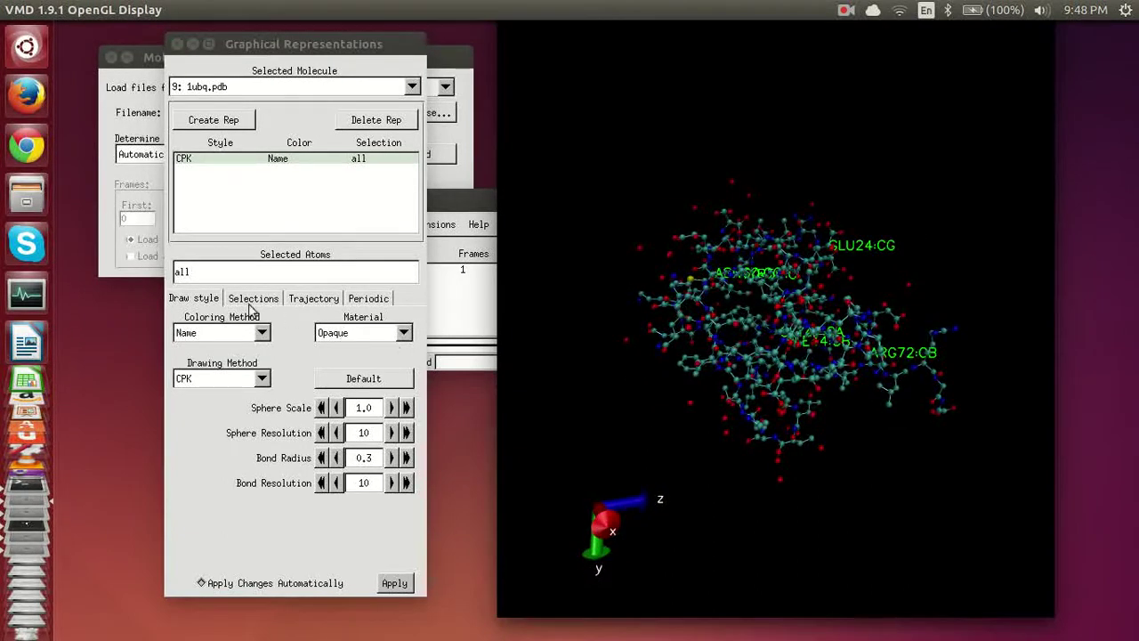
double_click(177, 274)
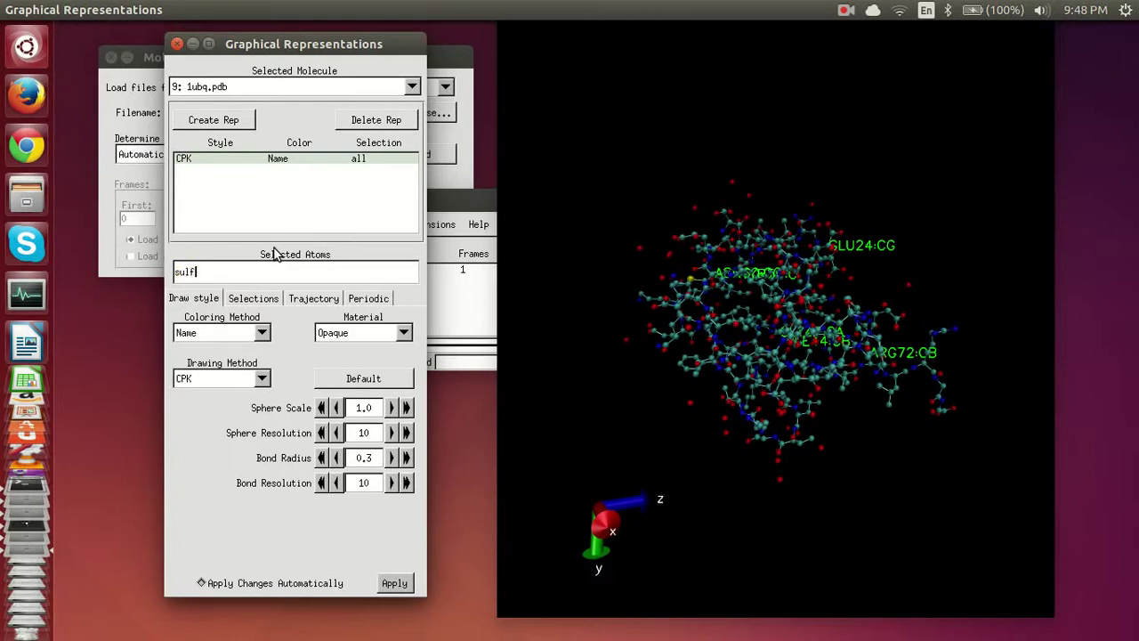
type("sulfur")
key("Return")
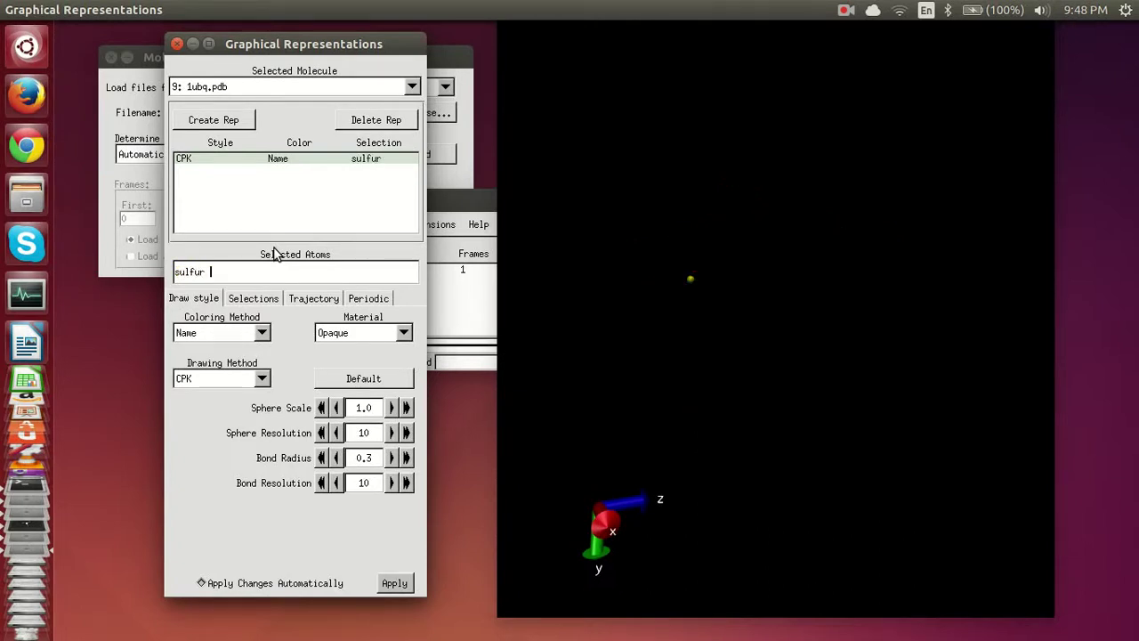
left_click_drag(673, 286, 723, 346)
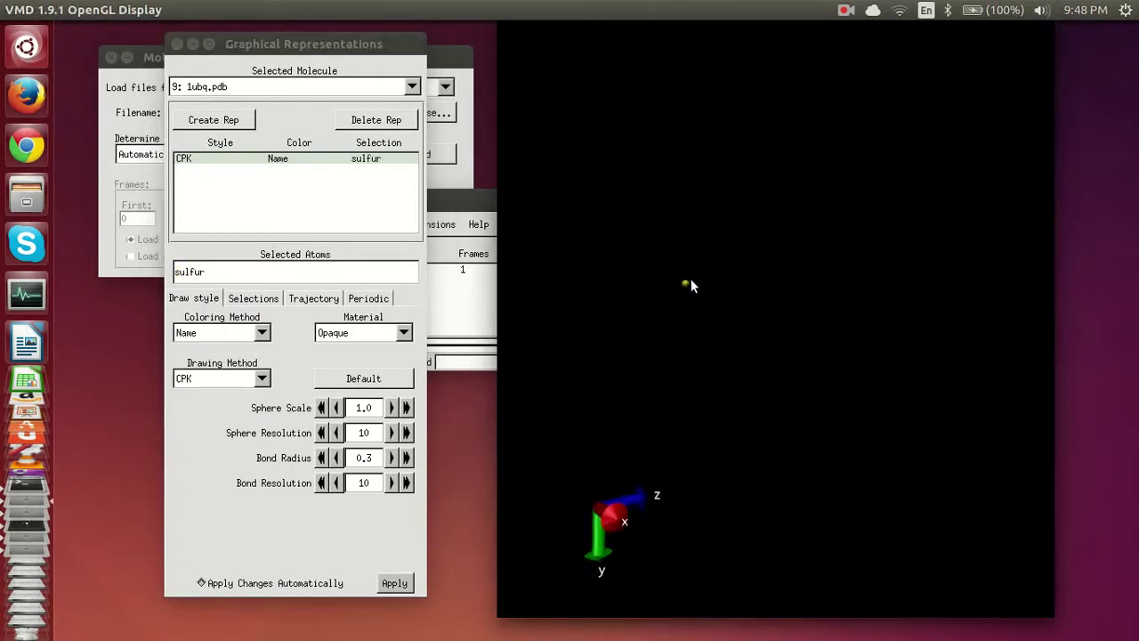
left_click_drag(250, 275, 112, 275)
type("all")
key("Return")
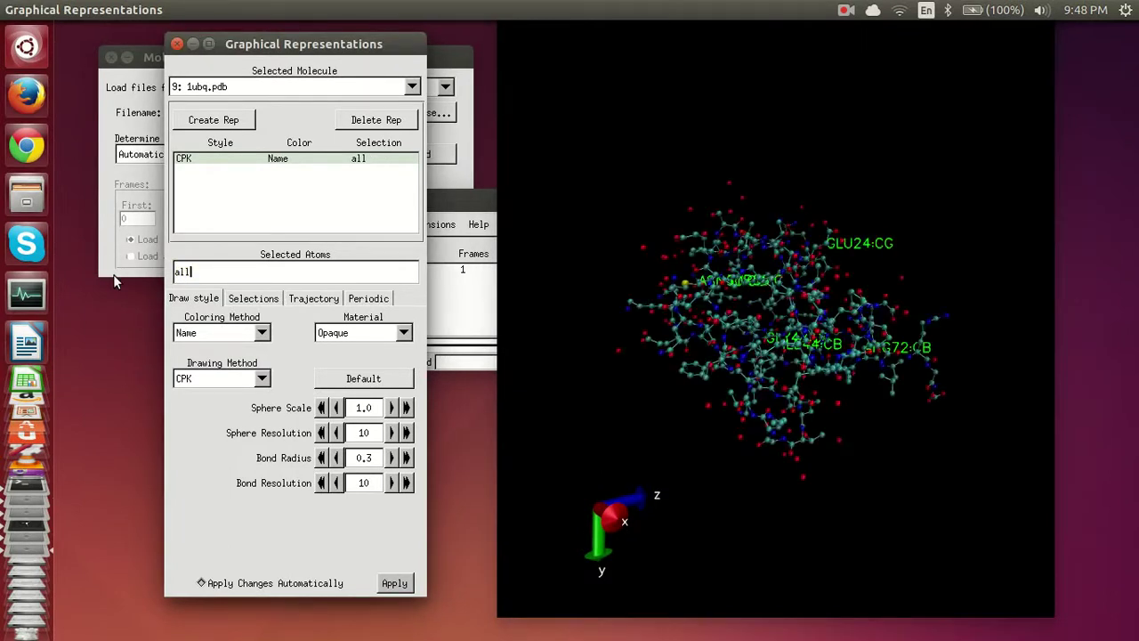
Step: Close Graphical Representations and rotate the molecule in orthographic projection
left_click(179, 49)
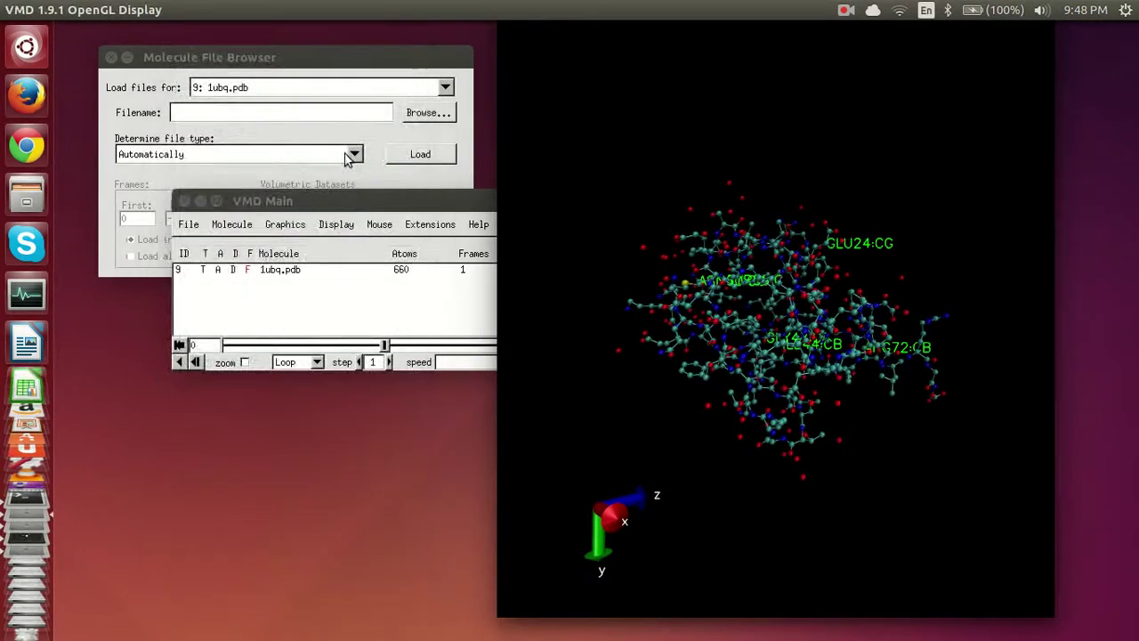
left_click_drag(344, 201, 256, 201)
left_click(249, 228)
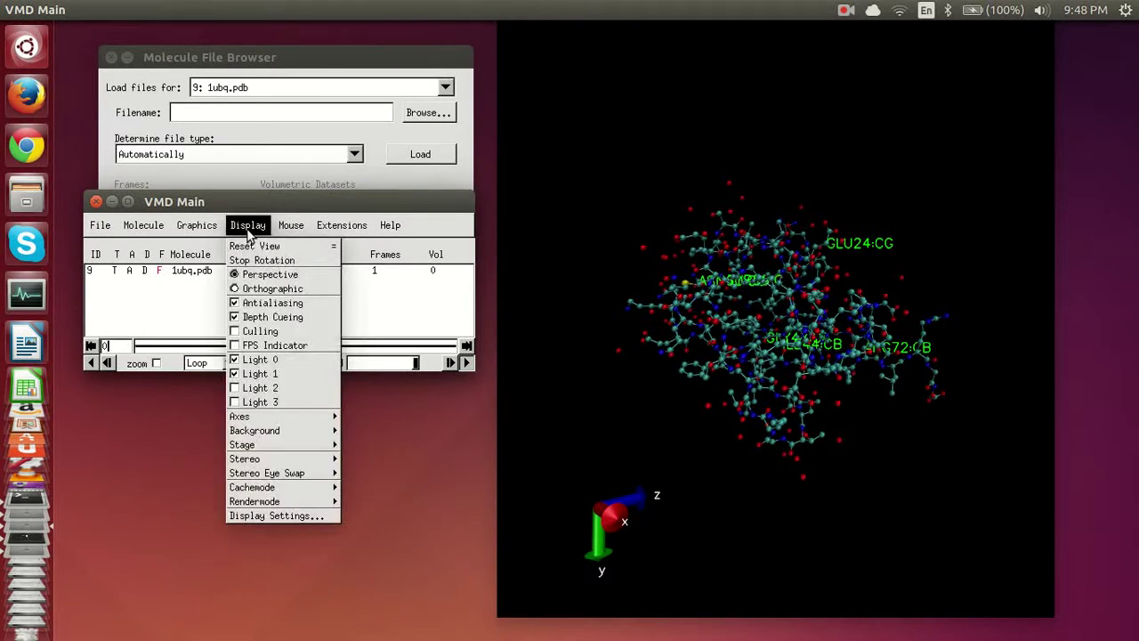
left_click(307, 290)
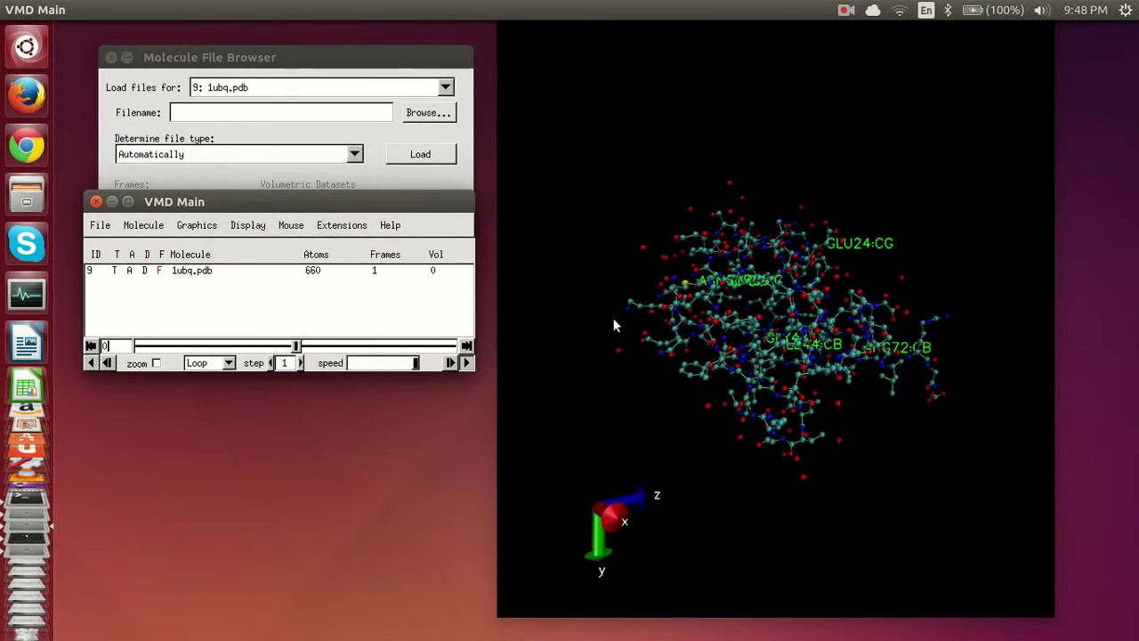
left_click_drag(613, 318, 771, 318)
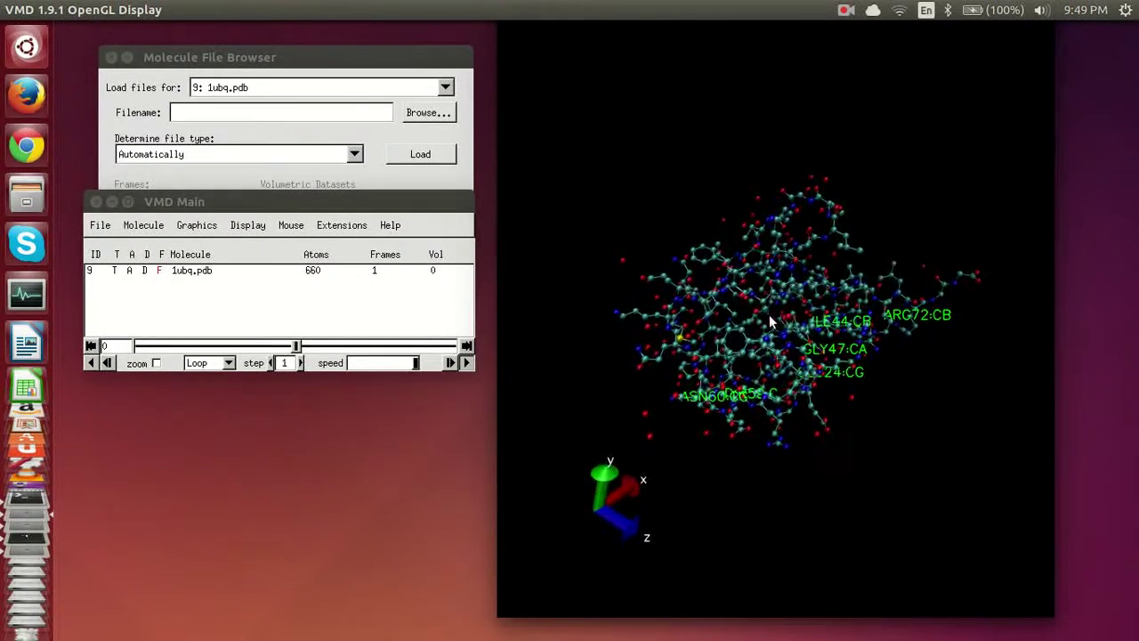
Step: Rotate the molecule back and forth, then return the display to perspective projection
left_click(250, 230)
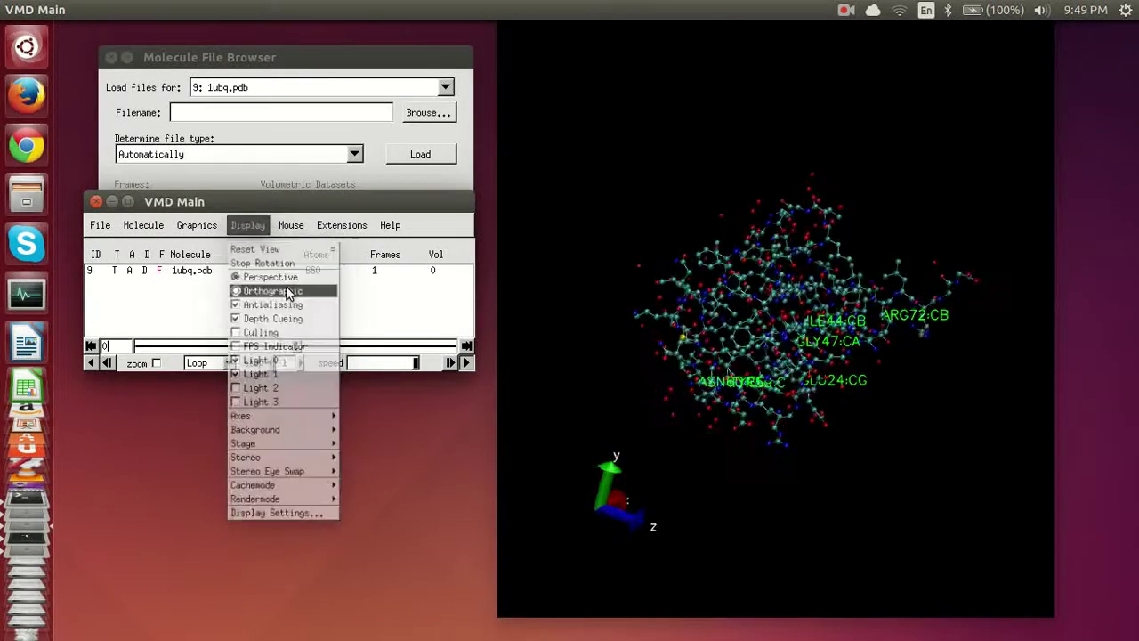
left_click(284, 288)
left_click_drag(894, 372, 763, 361)
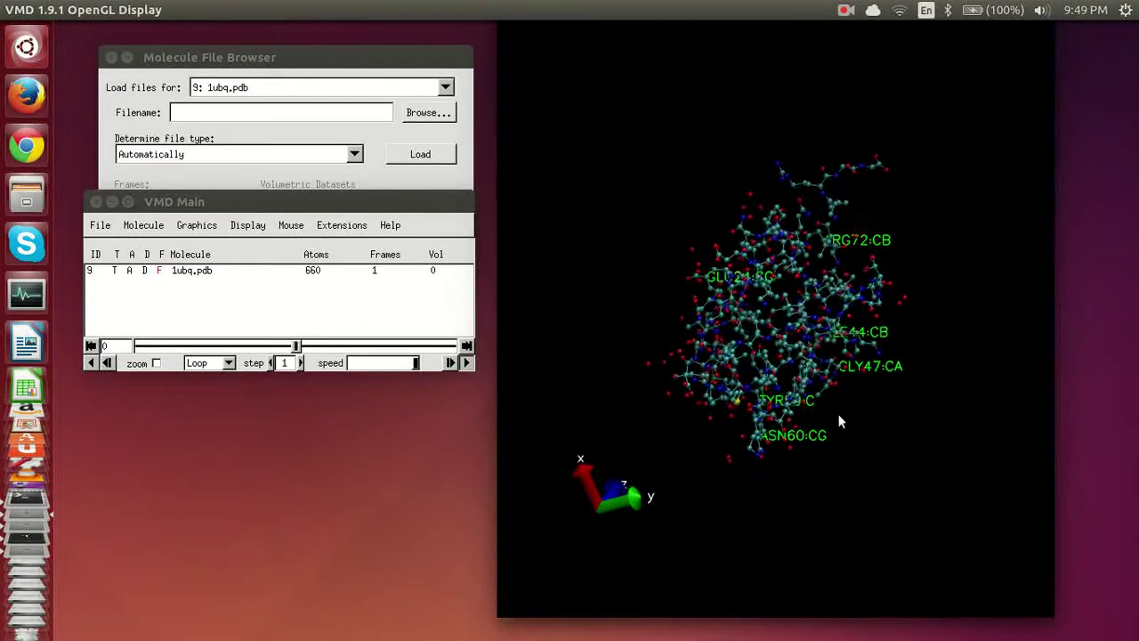
left_click(248, 225)
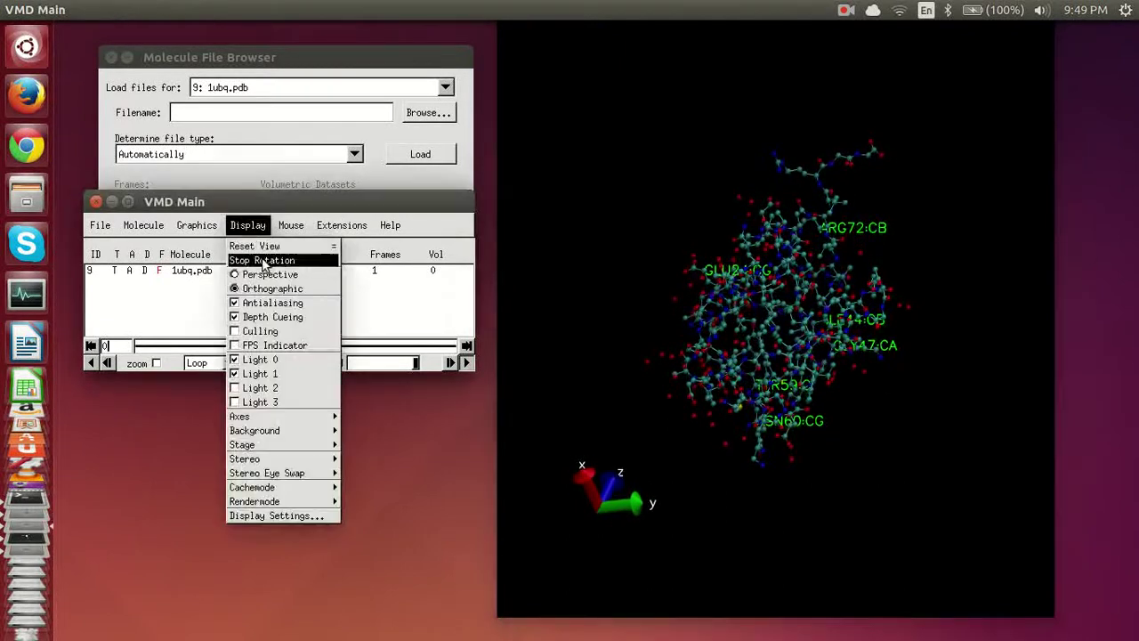
left_click(271, 275)
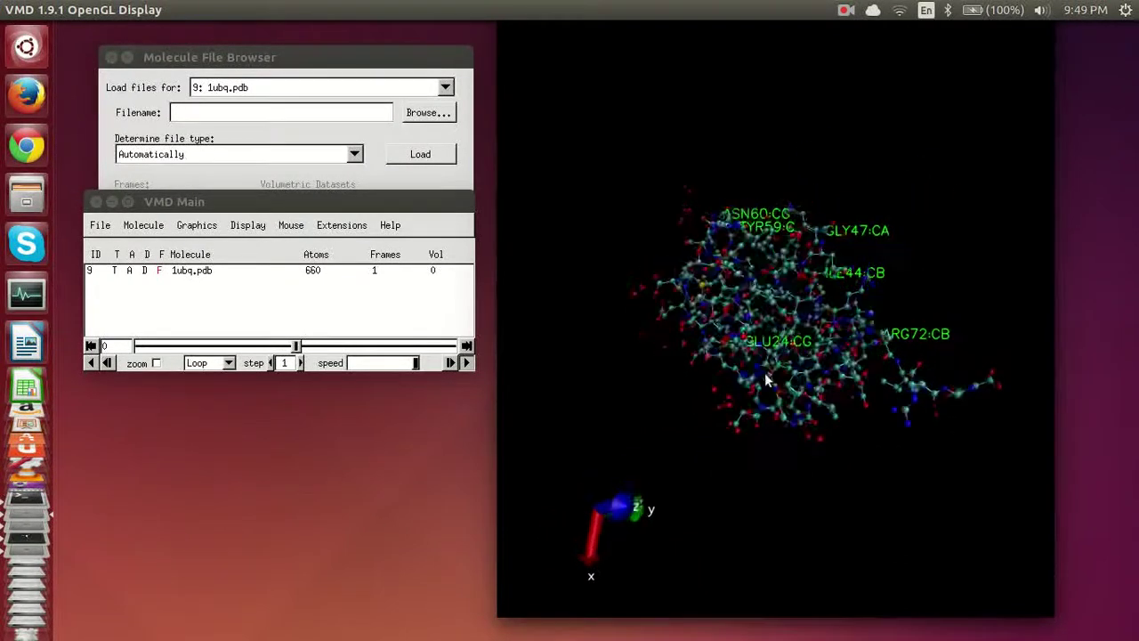
Step: Rotate the labelled ubiquitin upward to view it from another side
left_click_drag(744, 411, 761, 317)
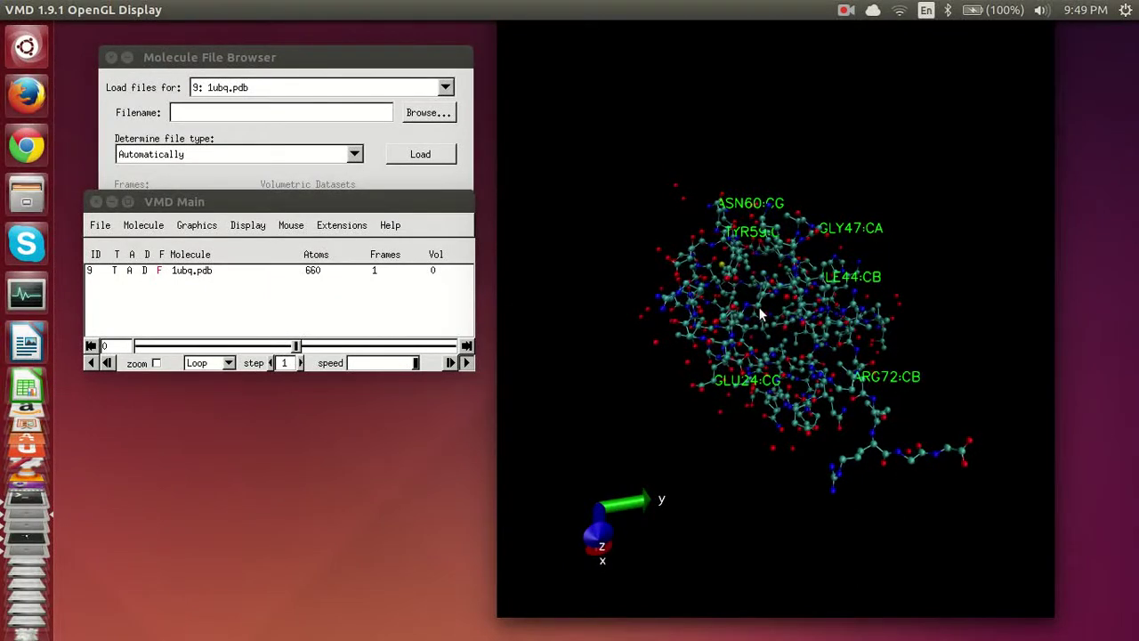